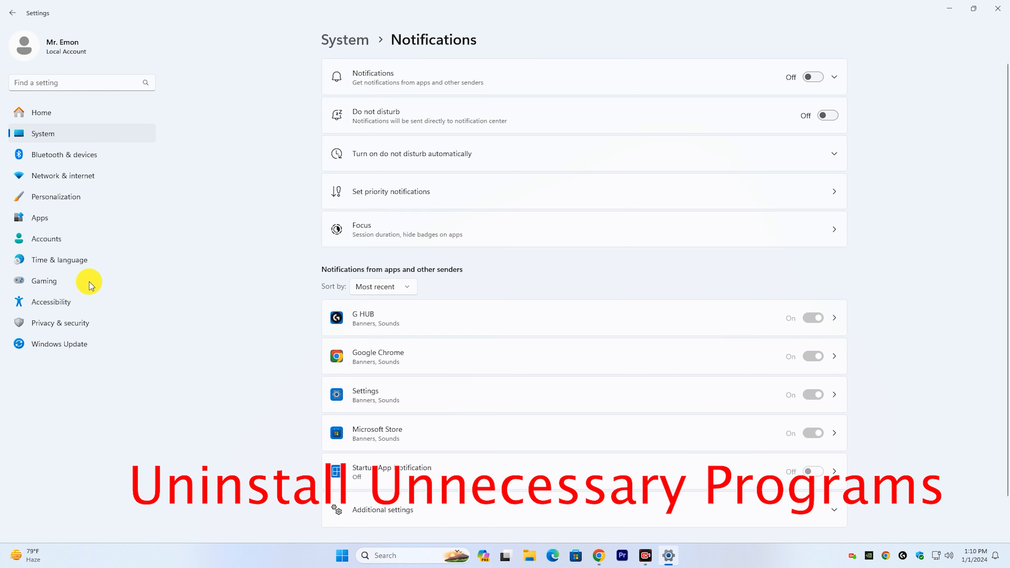
Step: Uninstall the News app from the installed apps list in the Apps settings
left_click(50, 217)
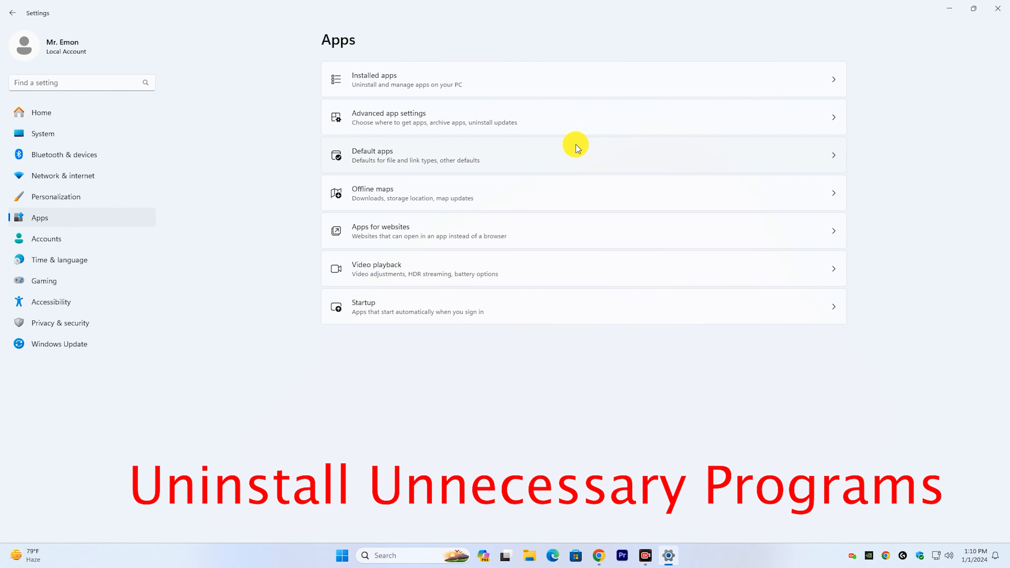
left_click(438, 88)
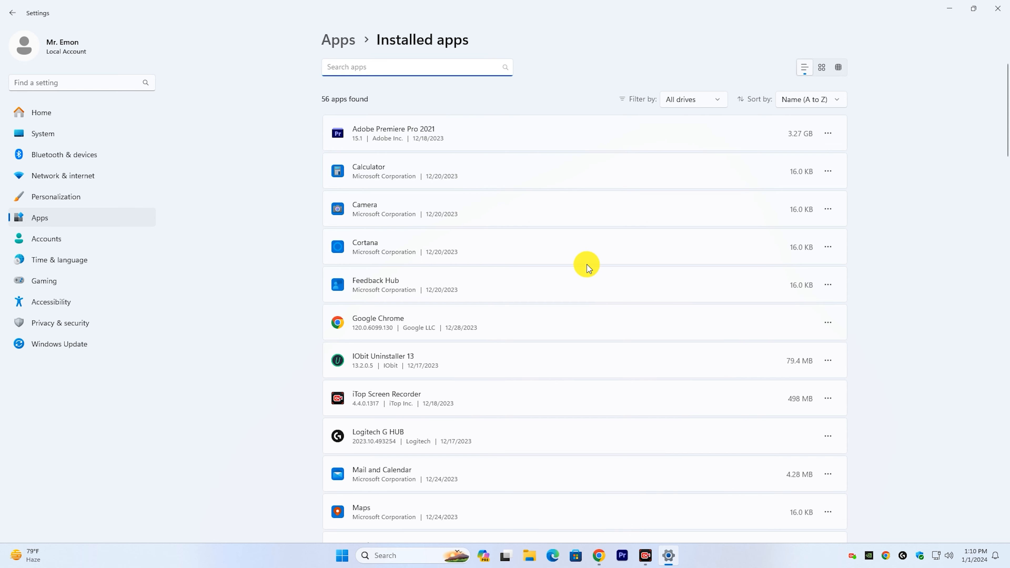
scroll(702, 267, "down", 5)
scroll(702, 267, "down", 7)
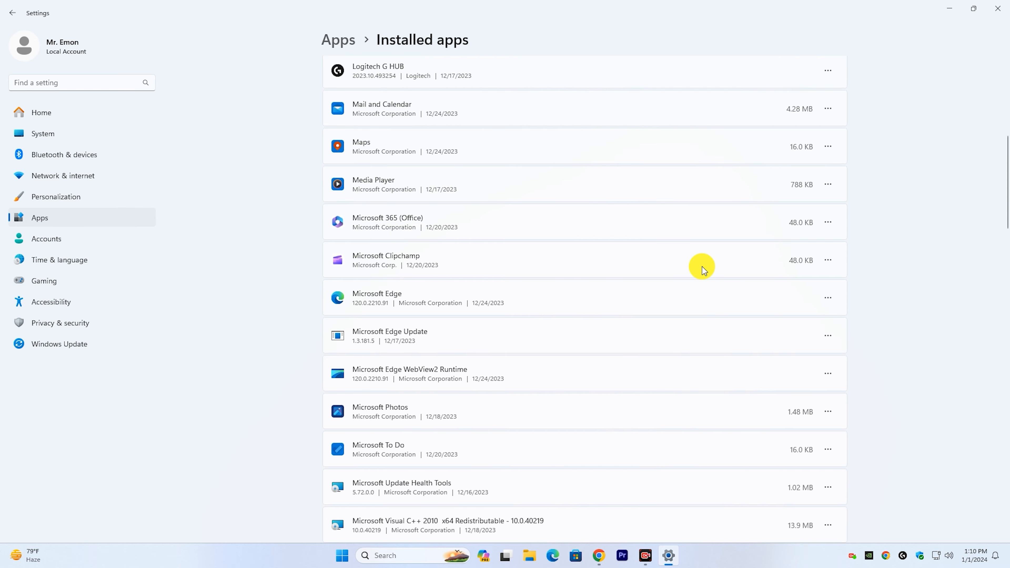
scroll(665, 222, "down", 1)
scroll(665, 222, "down", 9)
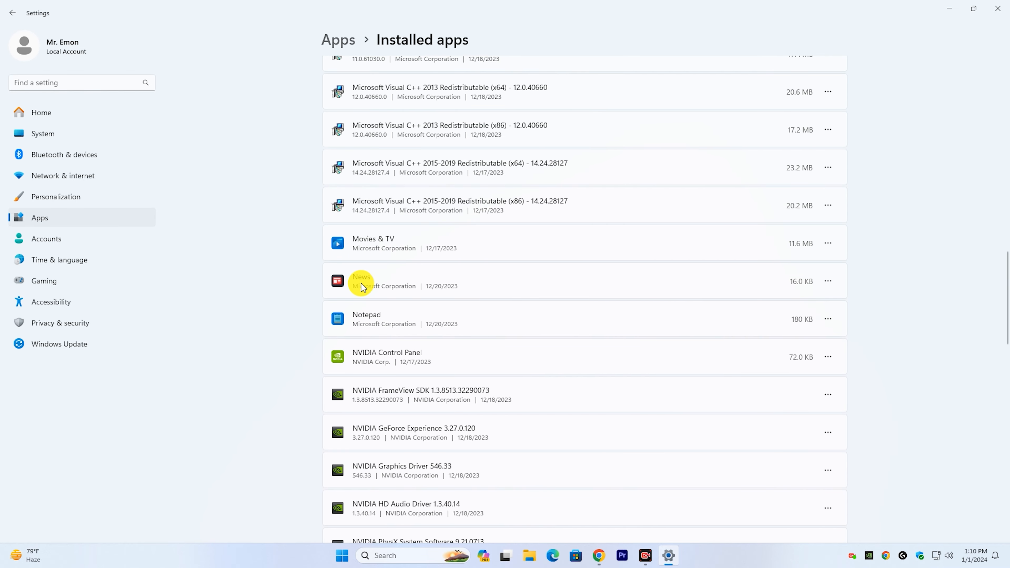
left_click(827, 281)
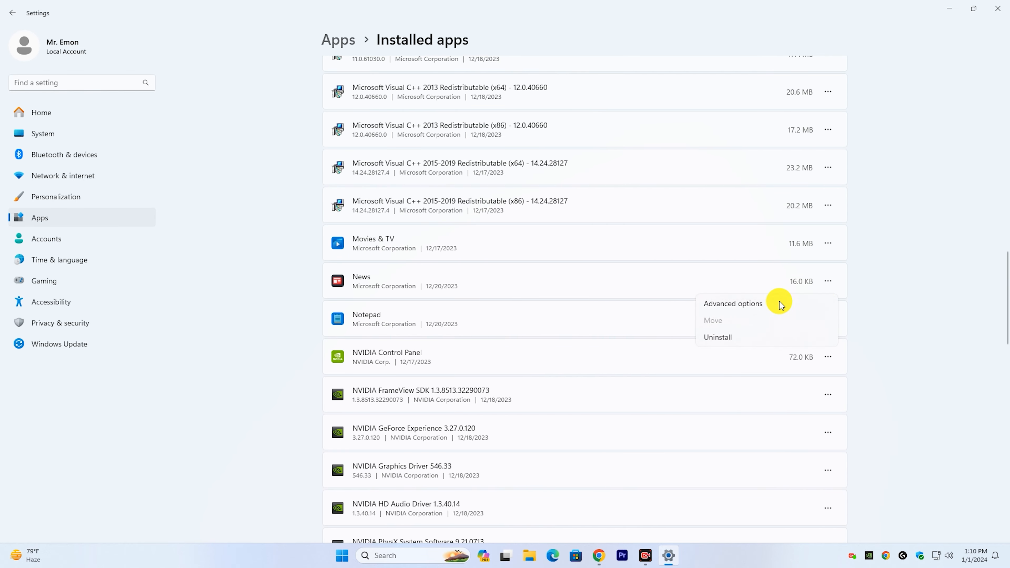
left_click(751, 336)
left_click(807, 338)
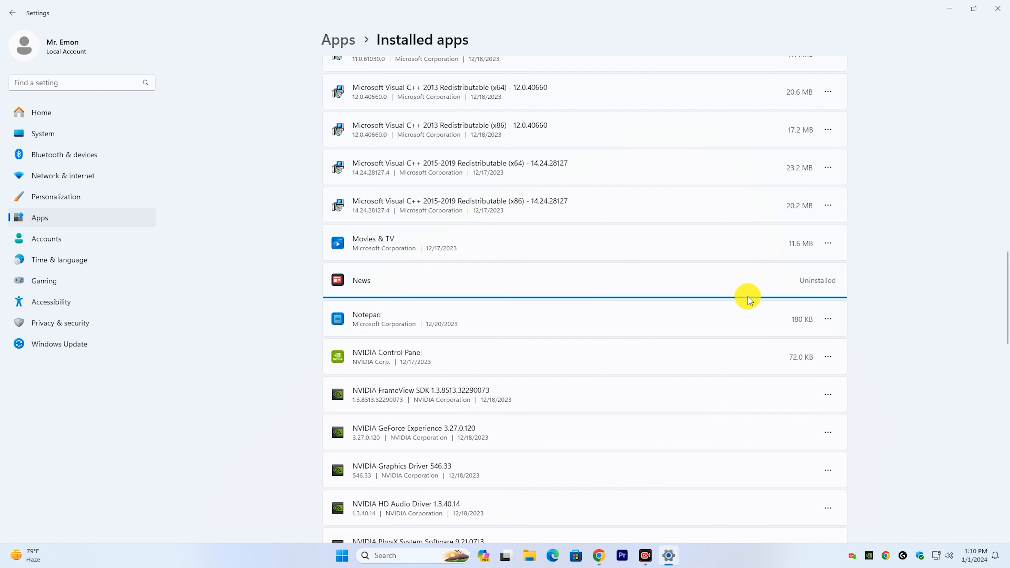
Step: Uninstall Spotify Music from the installed apps list
scroll(723, 266, "down", 5)
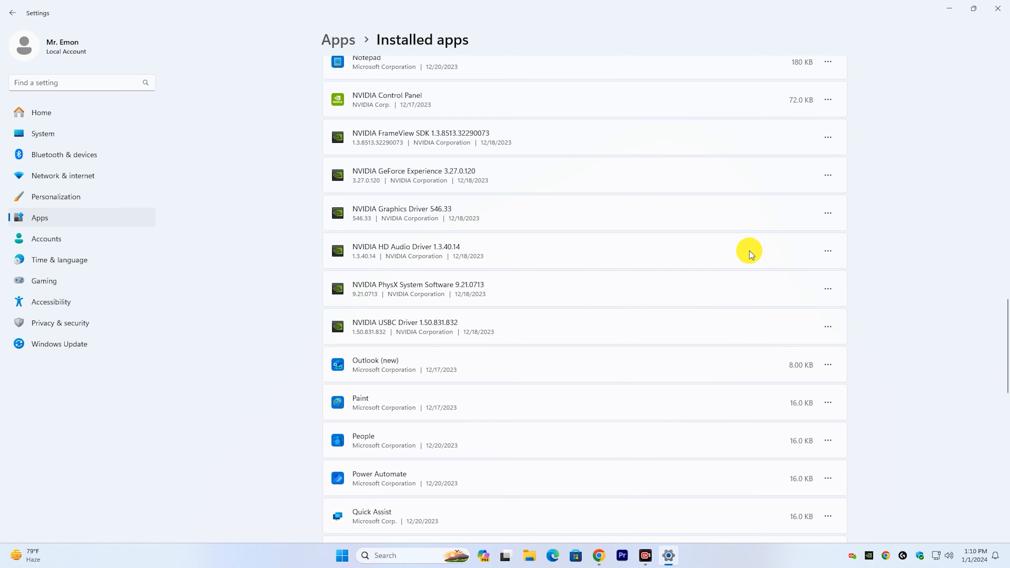
scroll(749, 252, "down", 8)
scroll(748, 251, "down", 1)
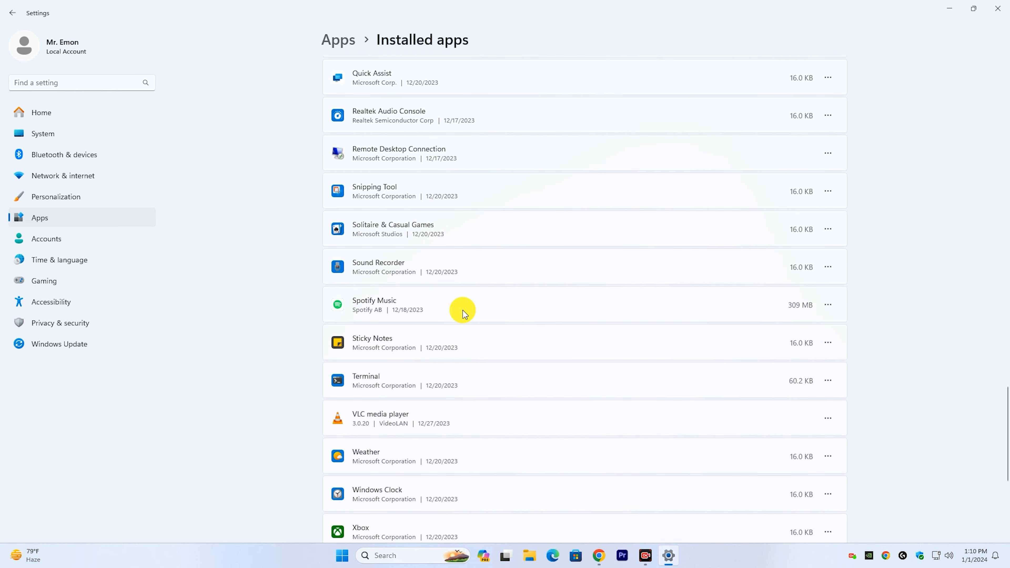
left_click(827, 304)
left_click(755, 360)
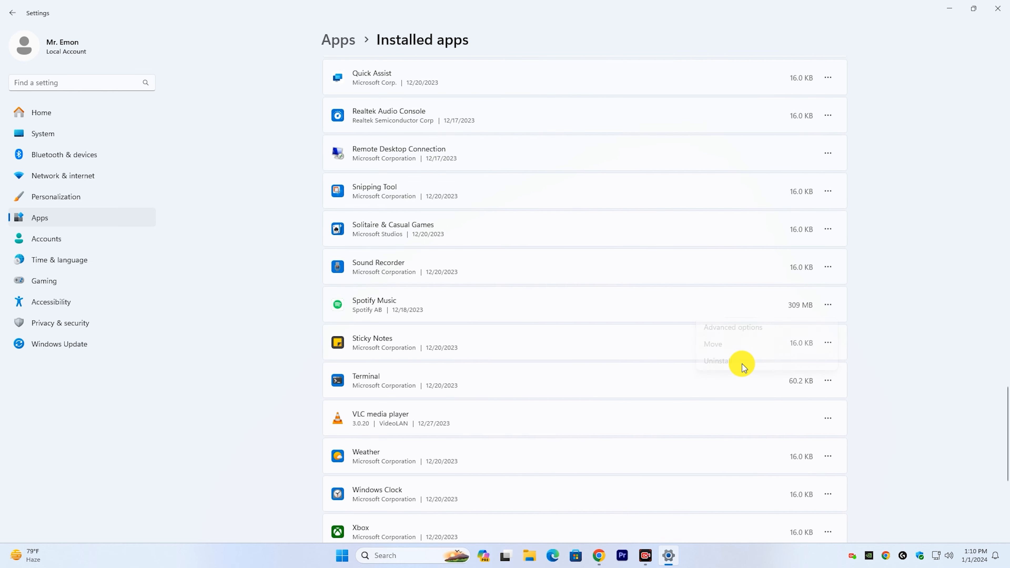
left_click(815, 361)
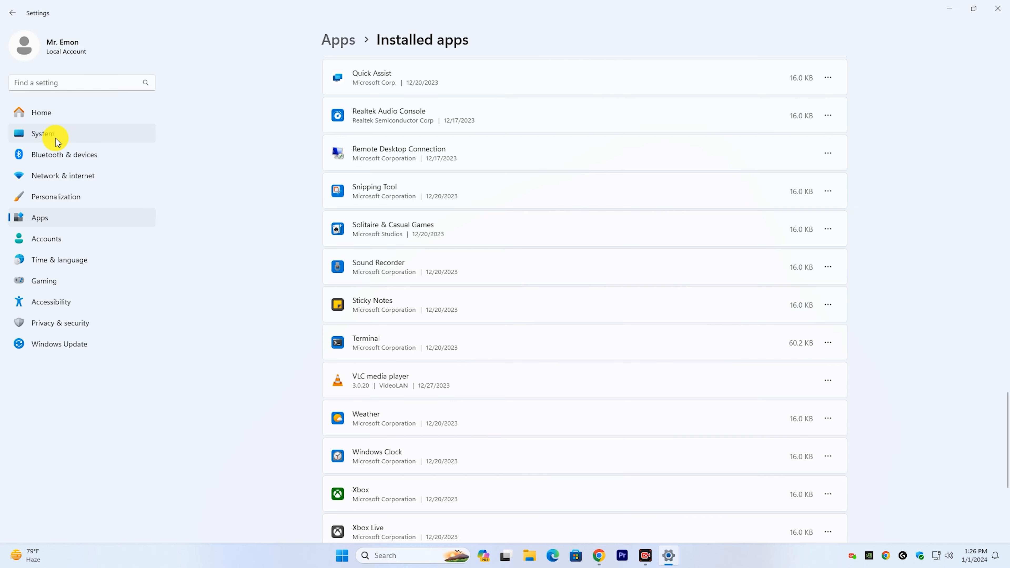
Step: Permanently remove the preselected temporary files in the system's Storage settings, leaving Downloads unselected, and rescan the list
left_click(56, 142)
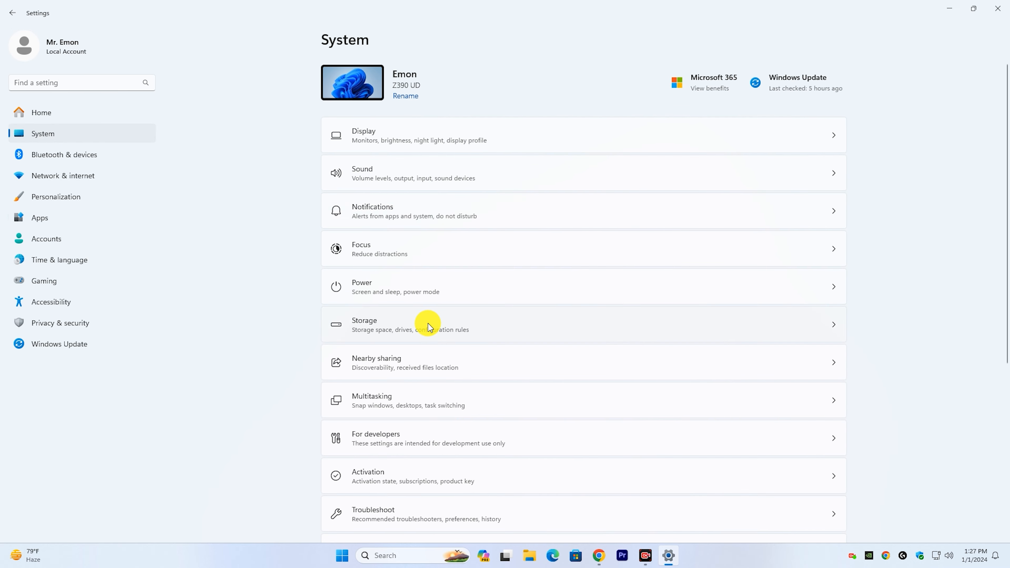
scroll(422, 272, "down", 2)
left_click(430, 175)
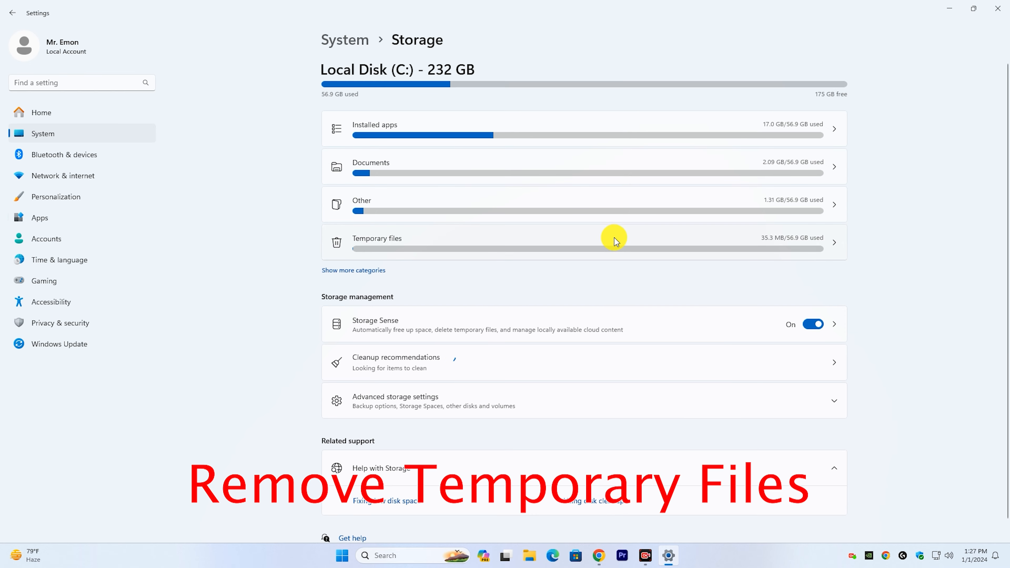
left_click(604, 239)
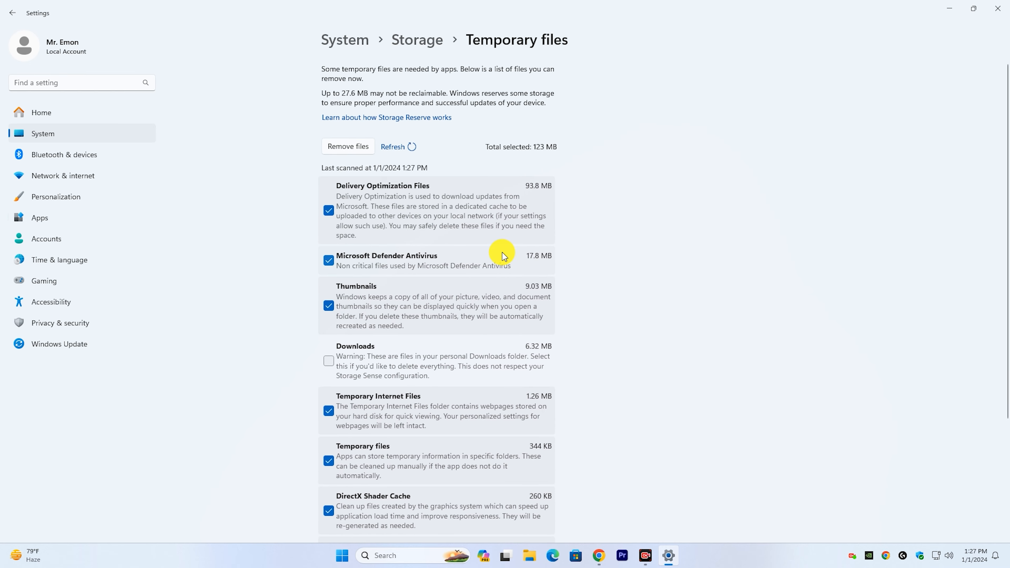
scroll(480, 249, "down", 4)
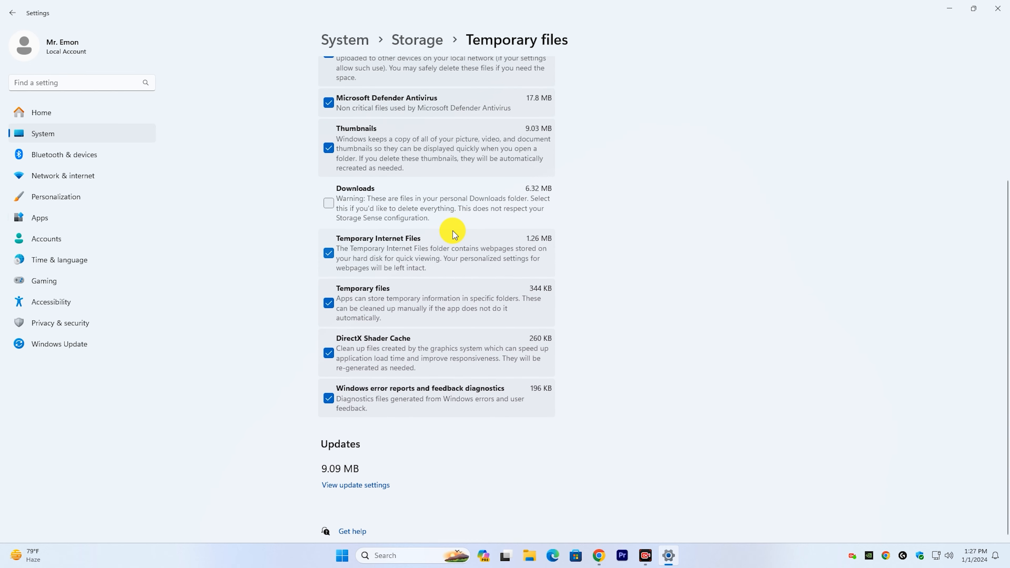
scroll(453, 234, "up", 2)
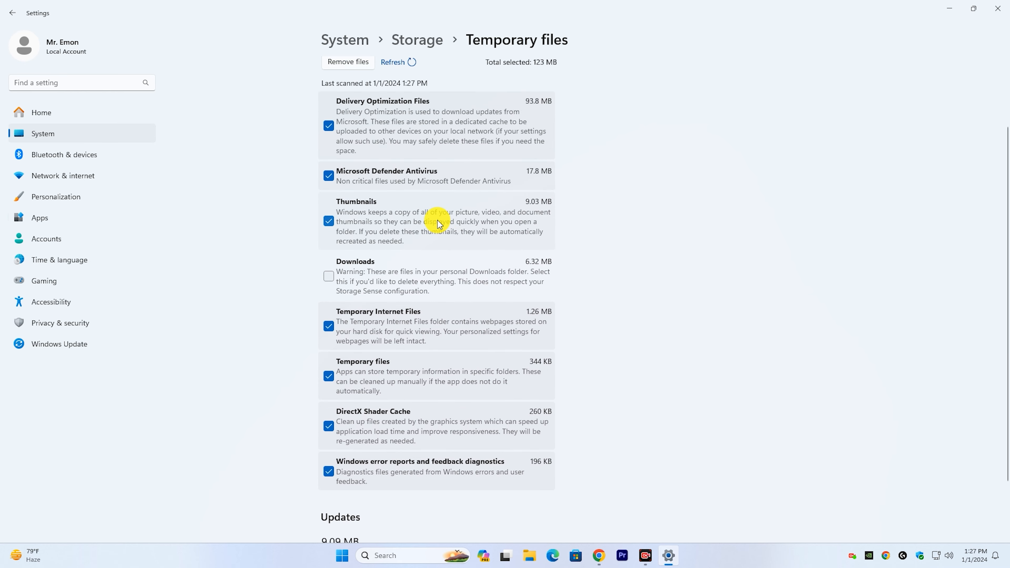
scroll(439, 223, "up", 2)
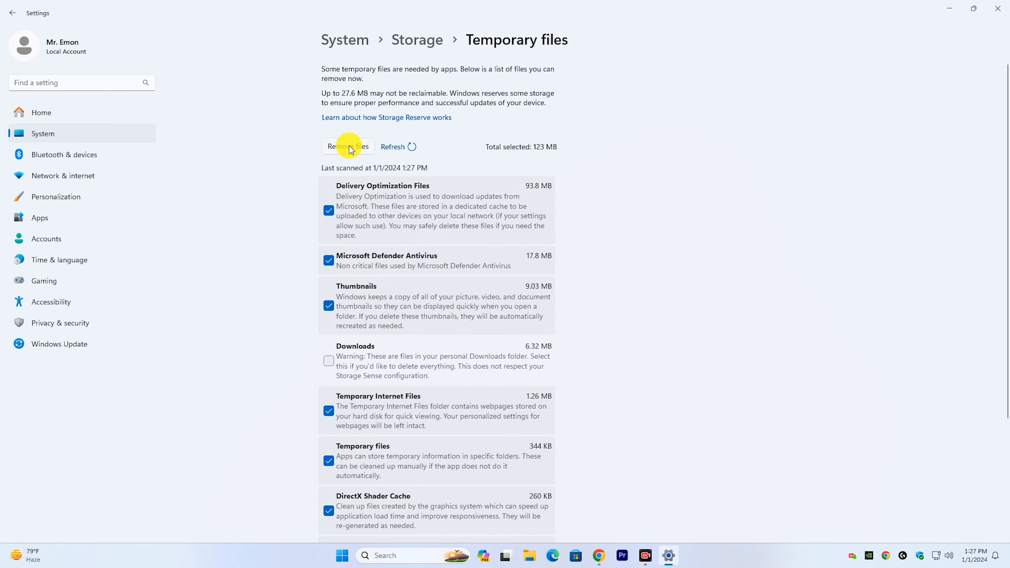
left_click(355, 149)
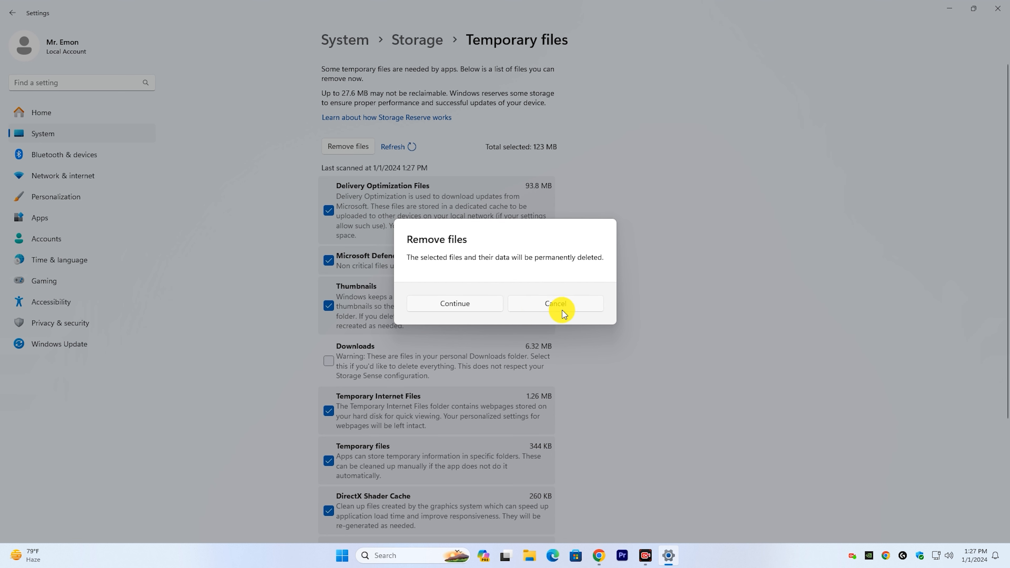
left_click(455, 304)
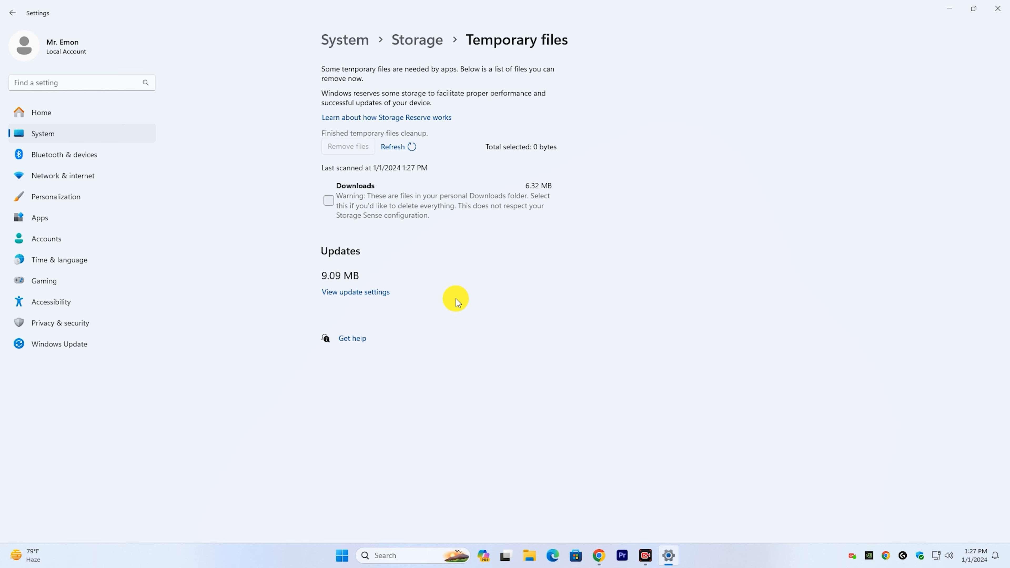
left_click(402, 149)
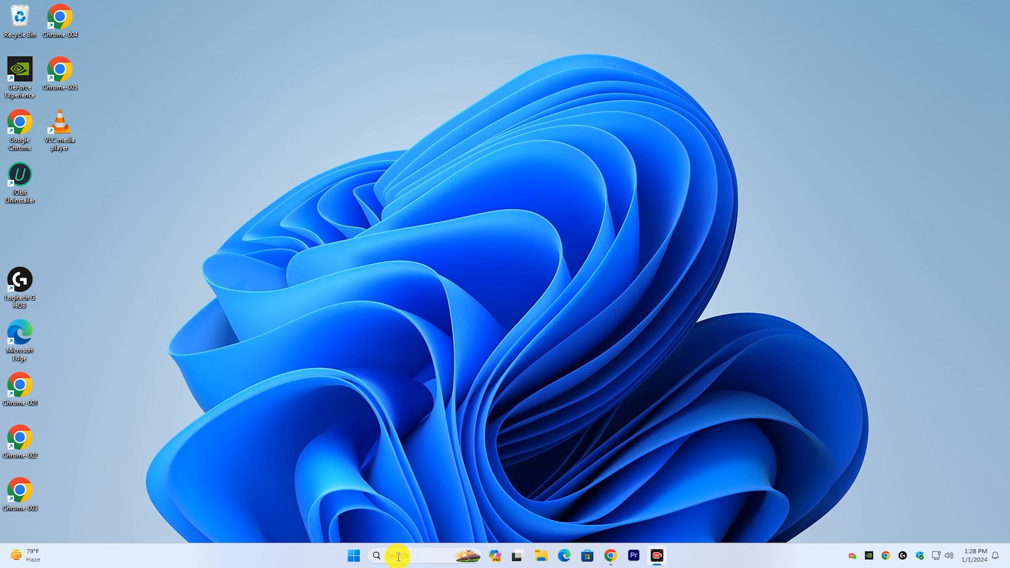
Step: Search Windows for "disk", launch Disk Cleanup and choose drive C: for cleaning
left_click(398, 556)
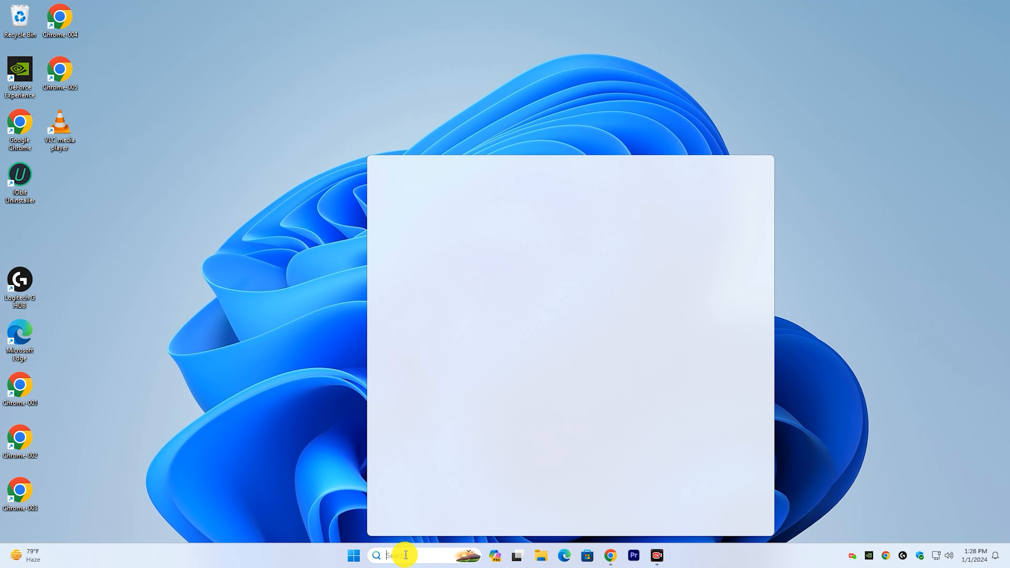
type("de")
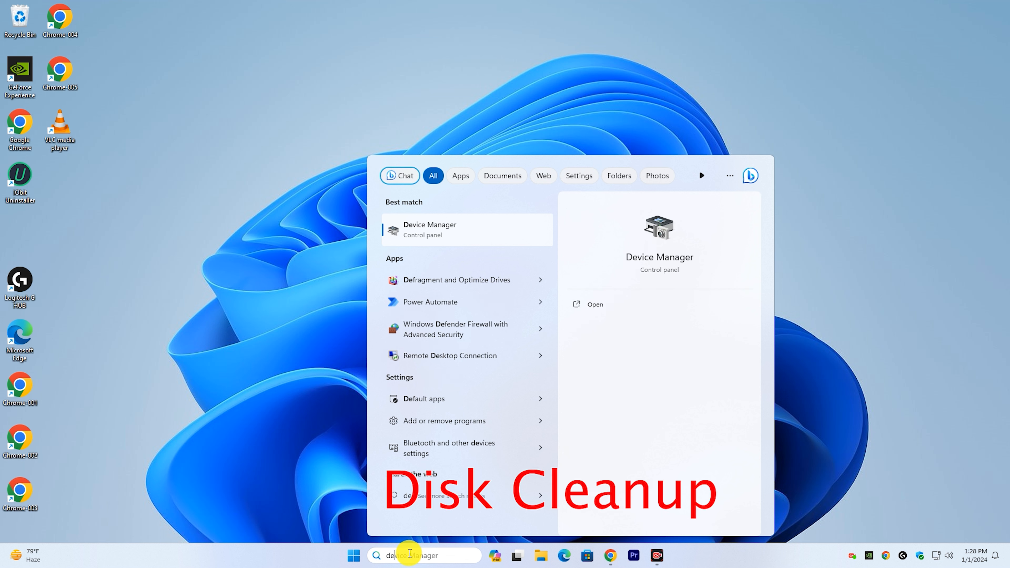
key("BackSpace")
type("isk")
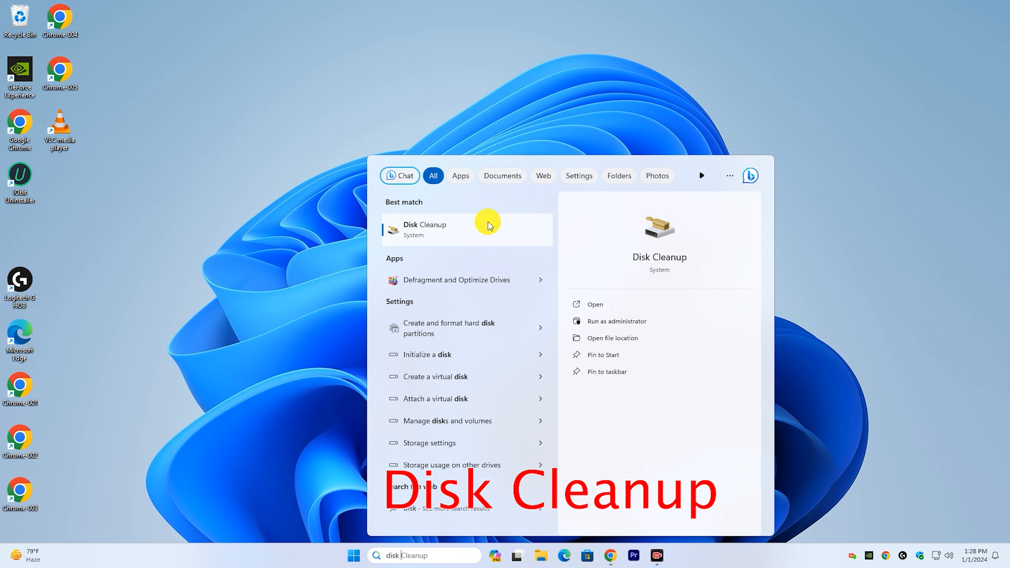
left_click(443, 236)
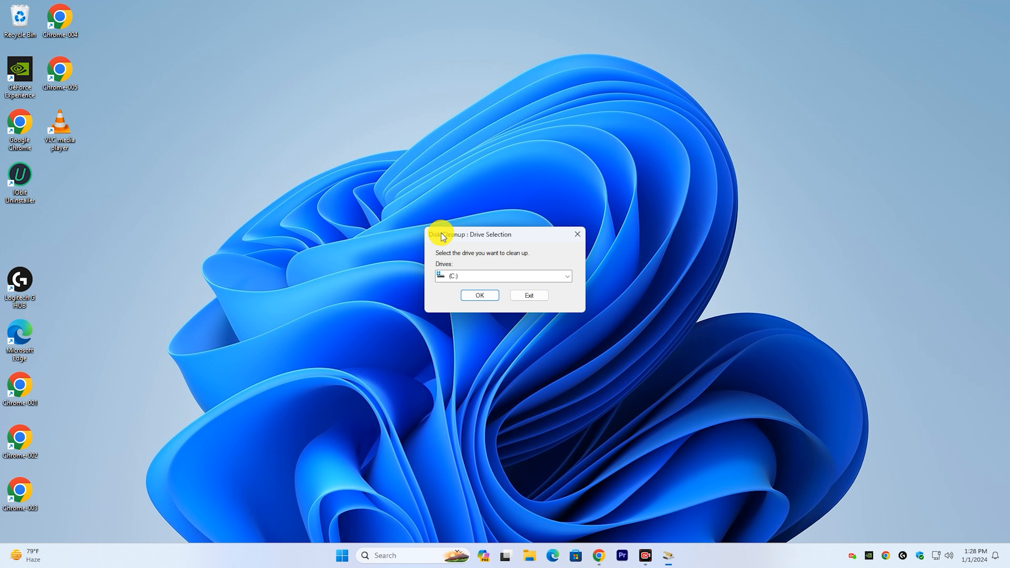
left_click(484, 295)
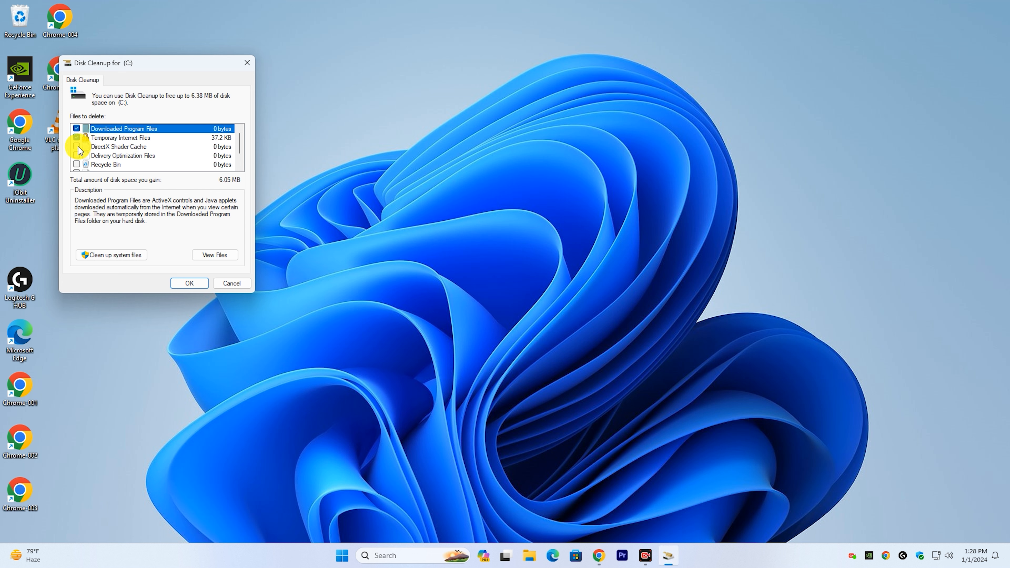
Step: Include DirectX Shader Cache, Delivery Optimization Files and Recycle Bin in the cleanup of C: and delete the selected files
scroll(80, 166, "down", 1)
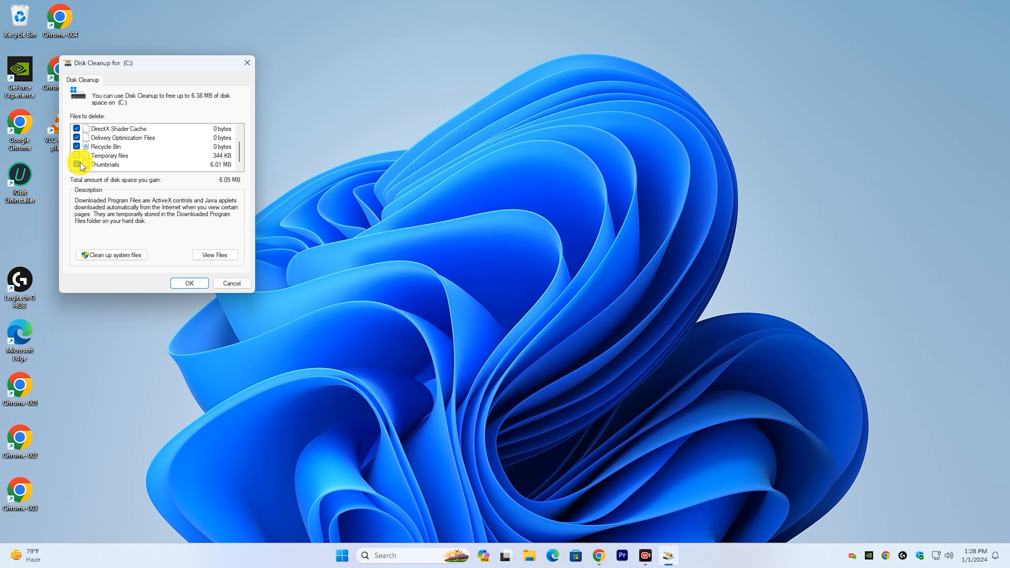
left_click(189, 283)
left_click(521, 285)
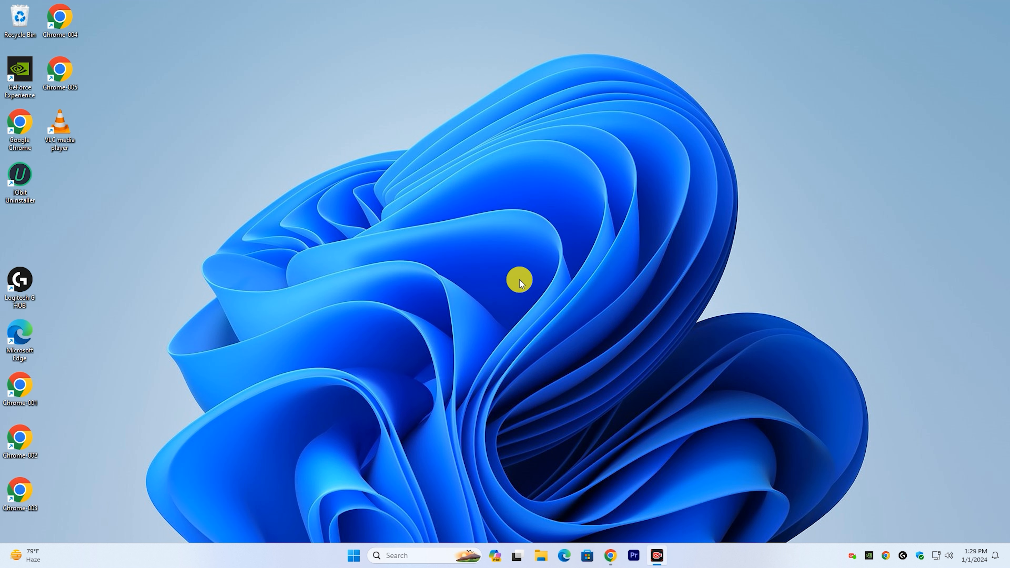
Step: Find and open Control Panel in a maximized window and go to Power Options
left_click(398, 551)
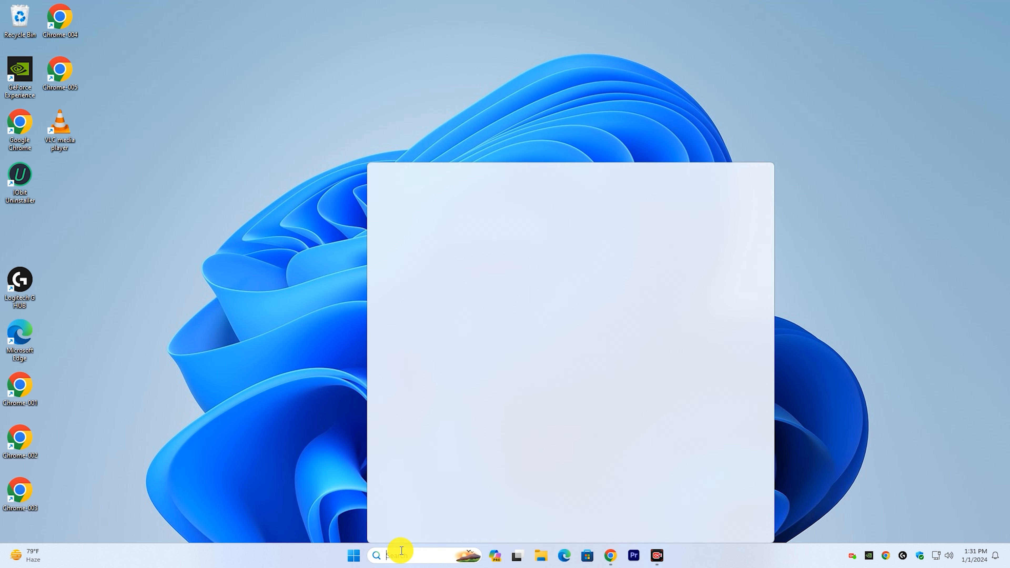
type("control Panel")
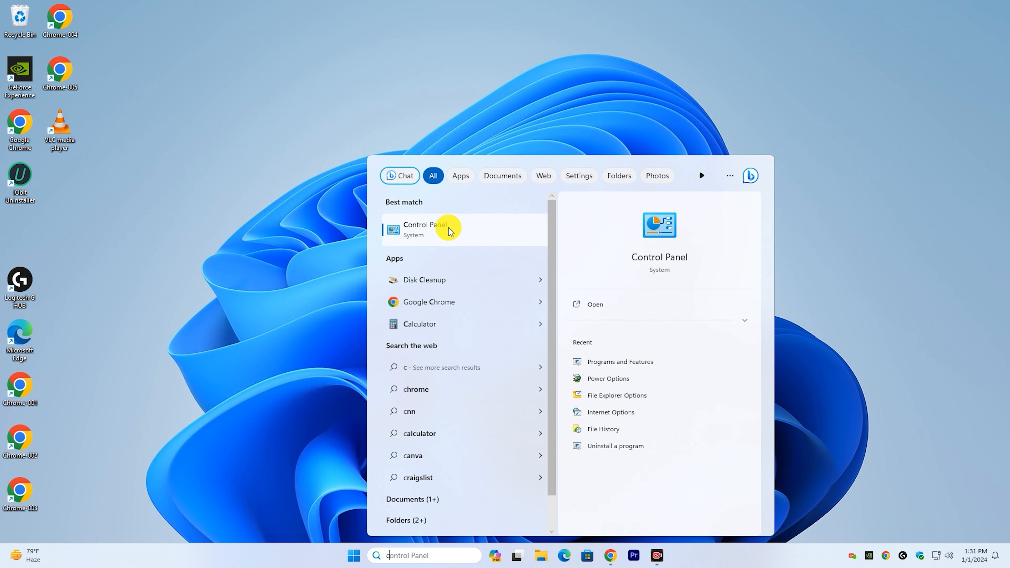
left_click(430, 232)
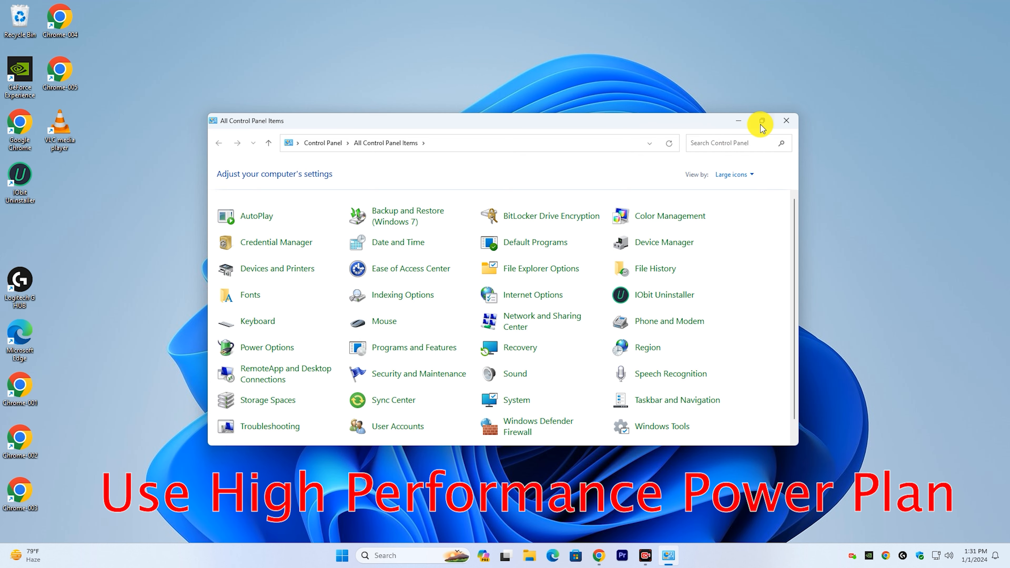
left_click(762, 120)
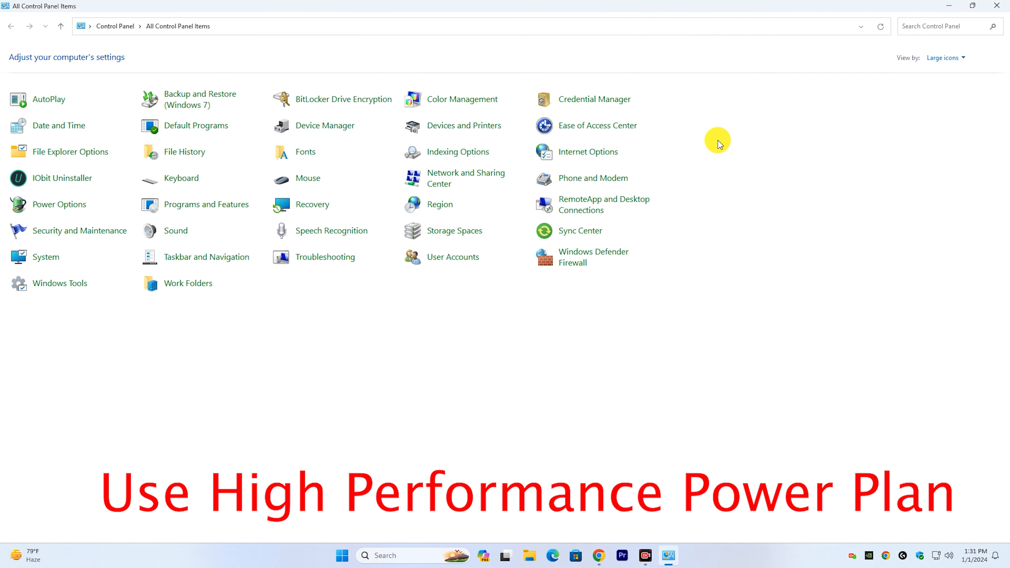
left_click(71, 209)
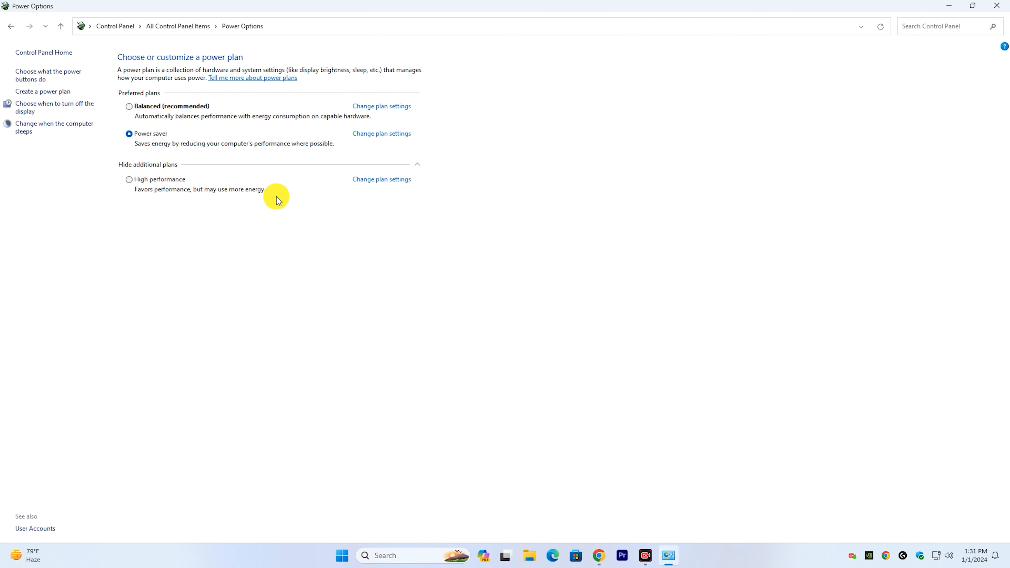
Step: Start a new power plan based on Balanced, name it "4k Torque" and continue to its display and sleep settings
left_click(52, 93)
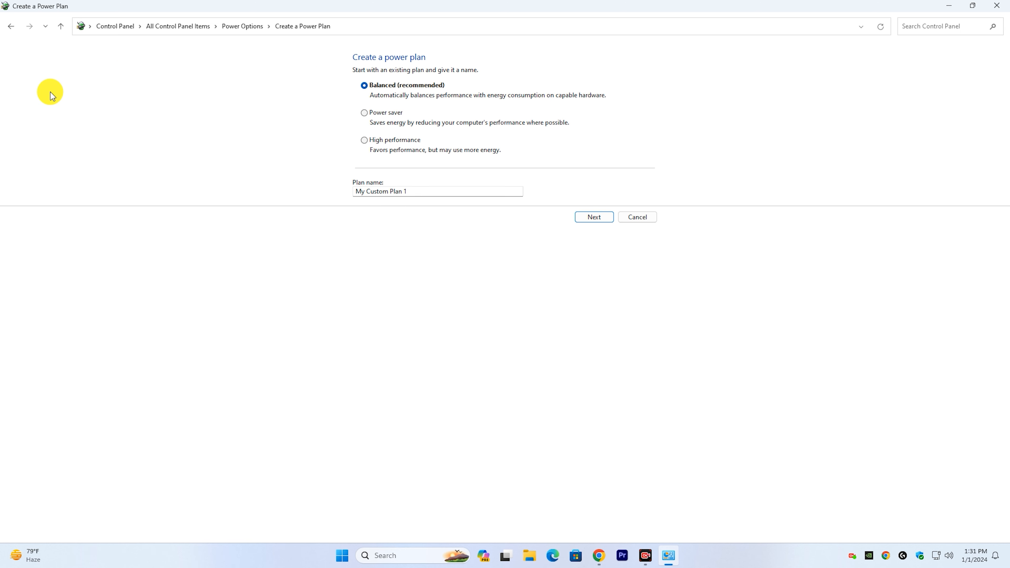
triple_click(419, 192)
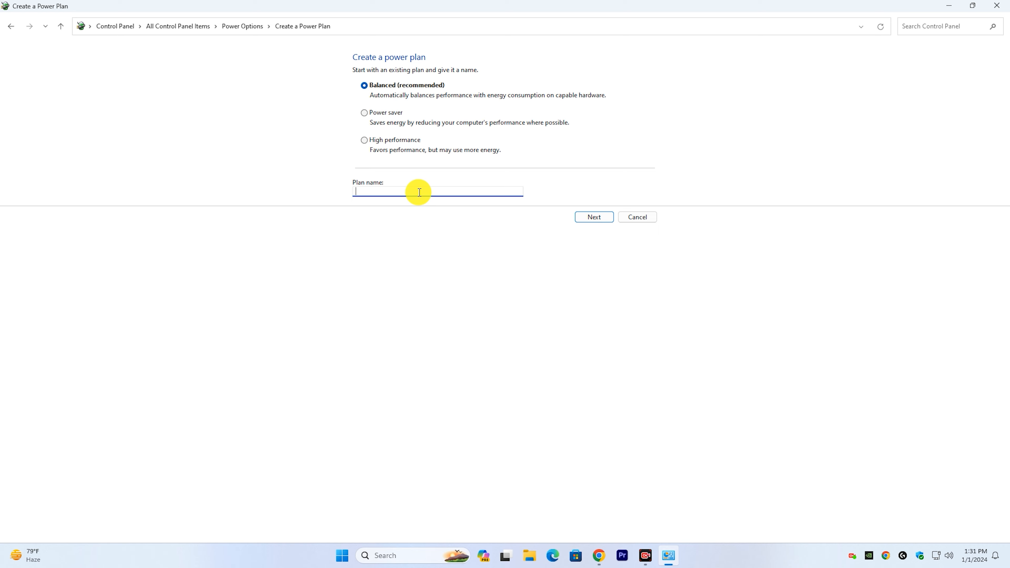
type("S")
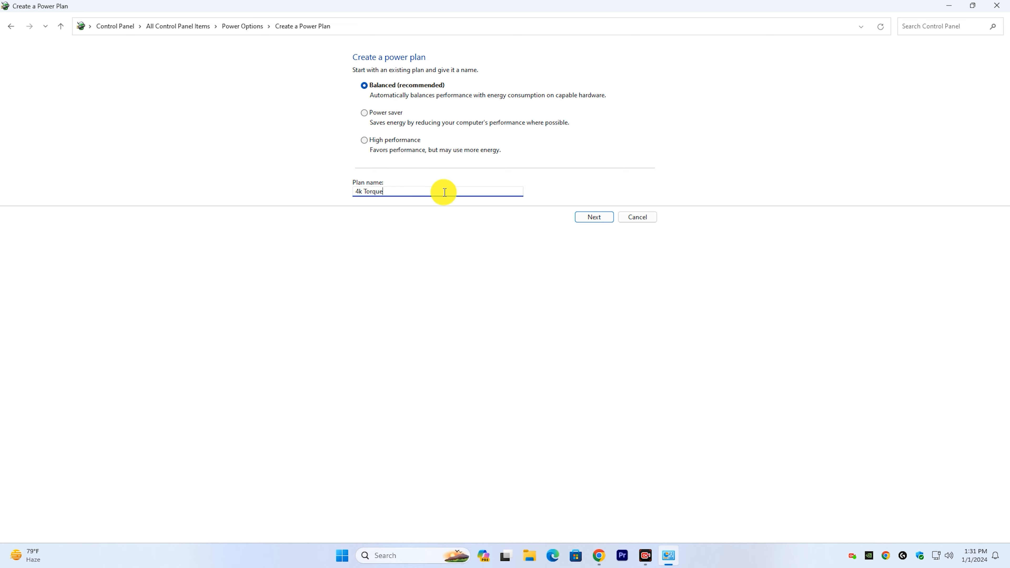
left_click(593, 216)
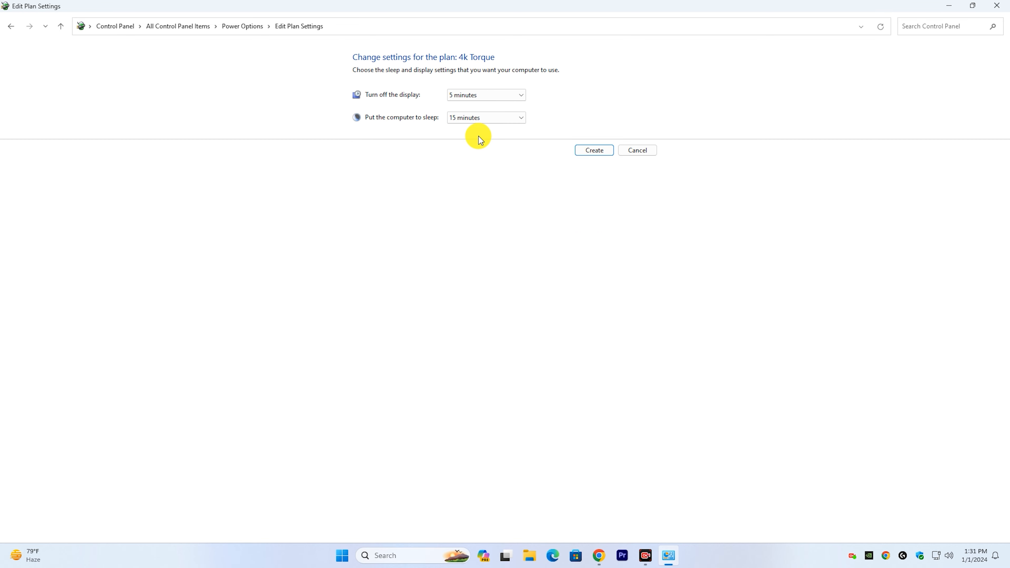
Step: Set the plan's display turn-off and computer sleep times to Never, create the plan and close Power Options
left_click(479, 96)
left_click(481, 224)
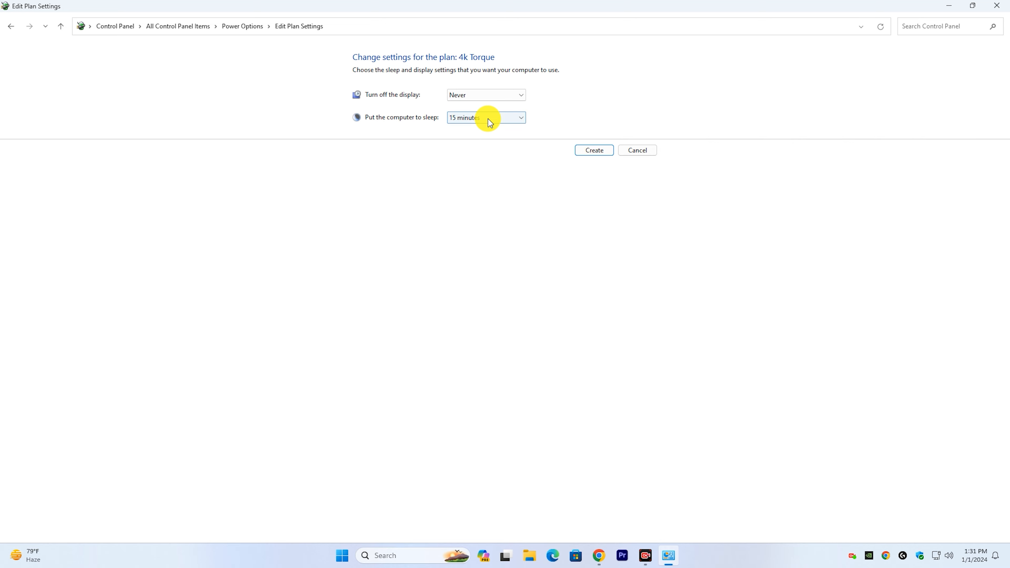
left_click(487, 118)
left_click(467, 246)
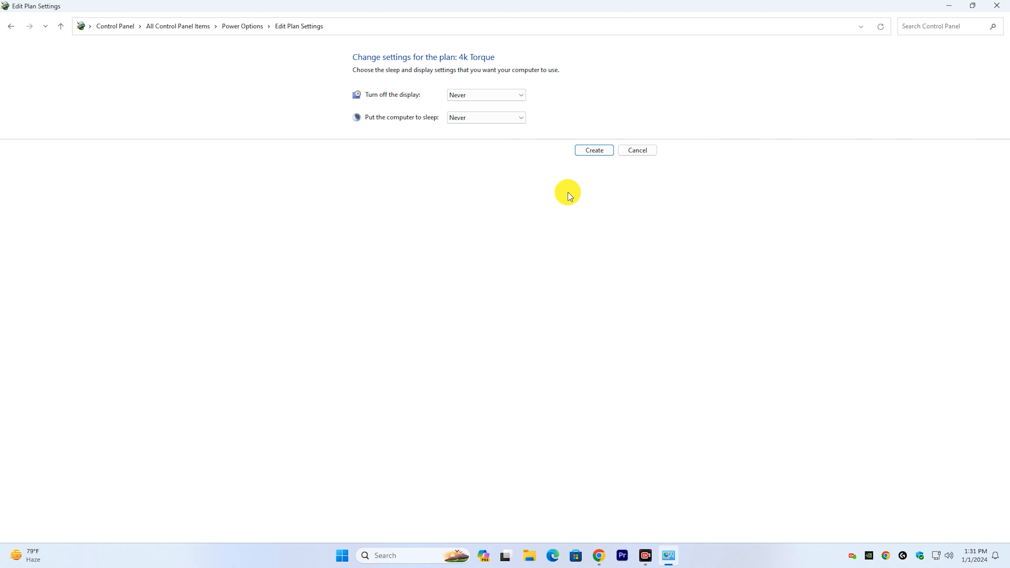
left_click(594, 150)
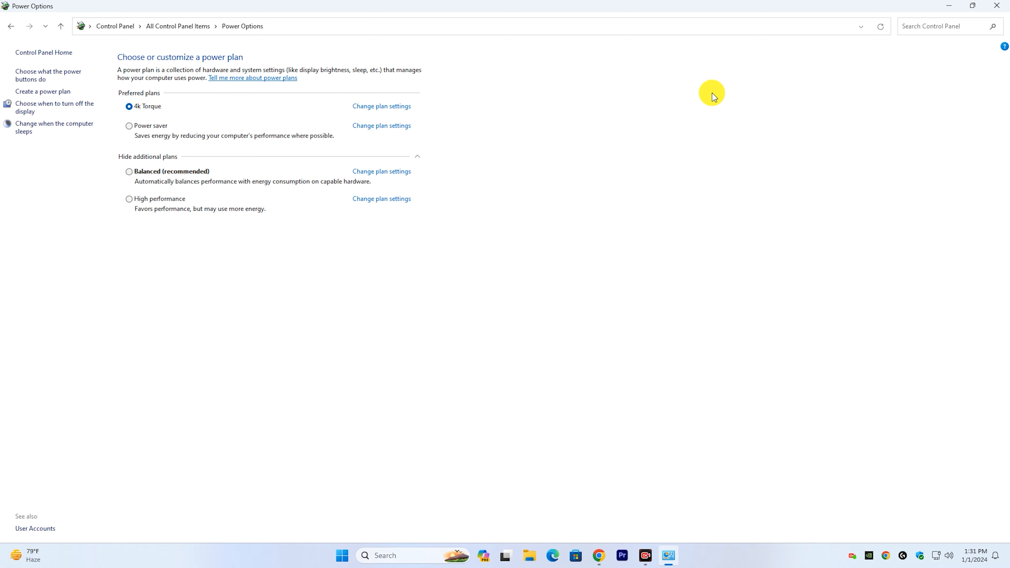
left_click(997, 6)
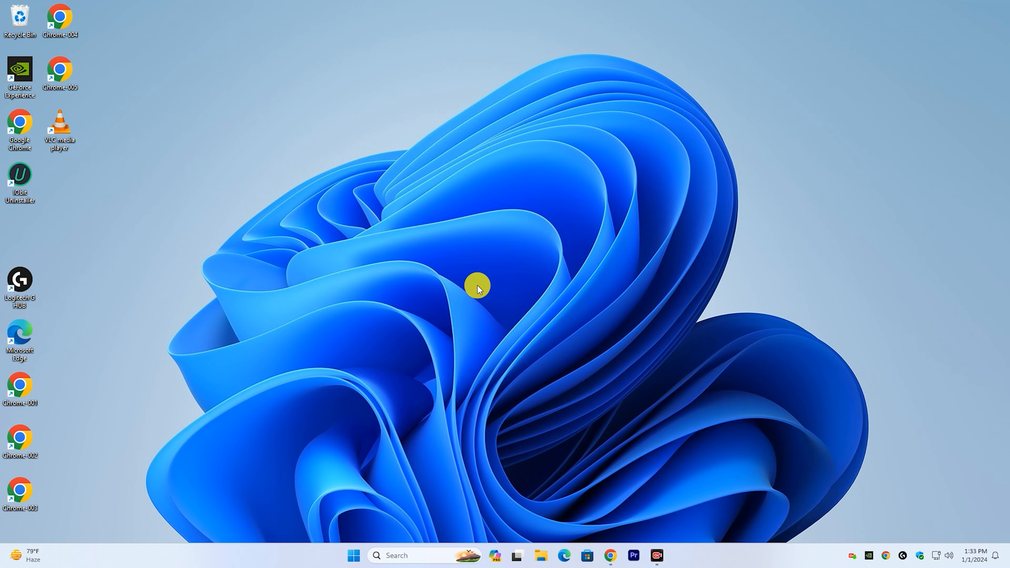
Step: Search Windows for "task" and open Task Manager in a maximized window
left_click(402, 559)
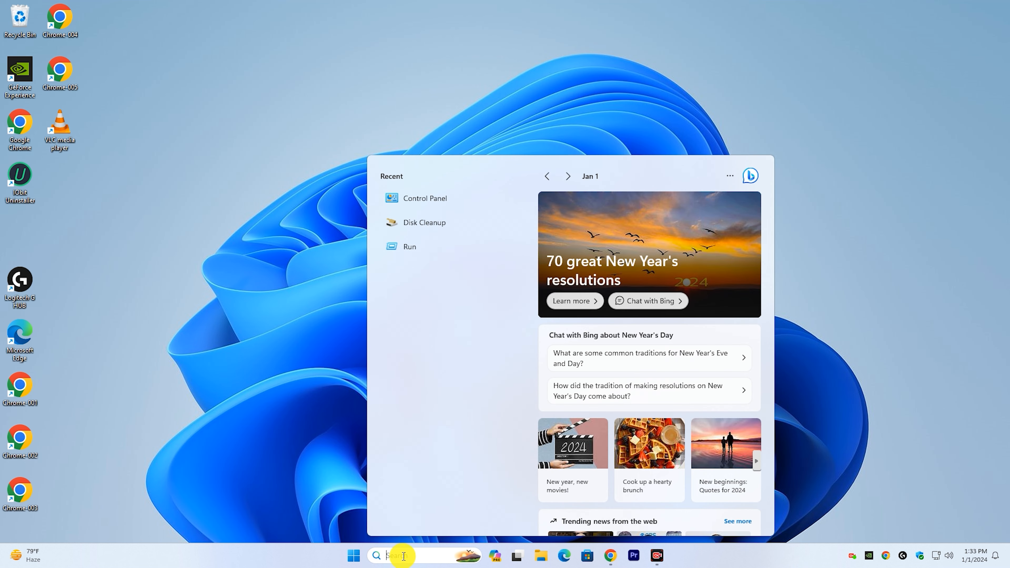
type("task")
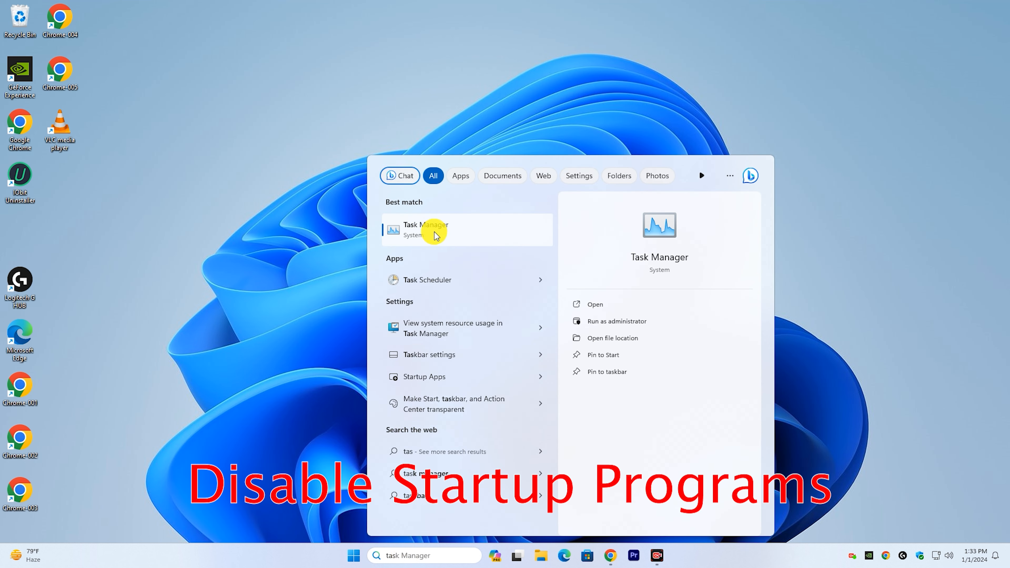
left_click(452, 228)
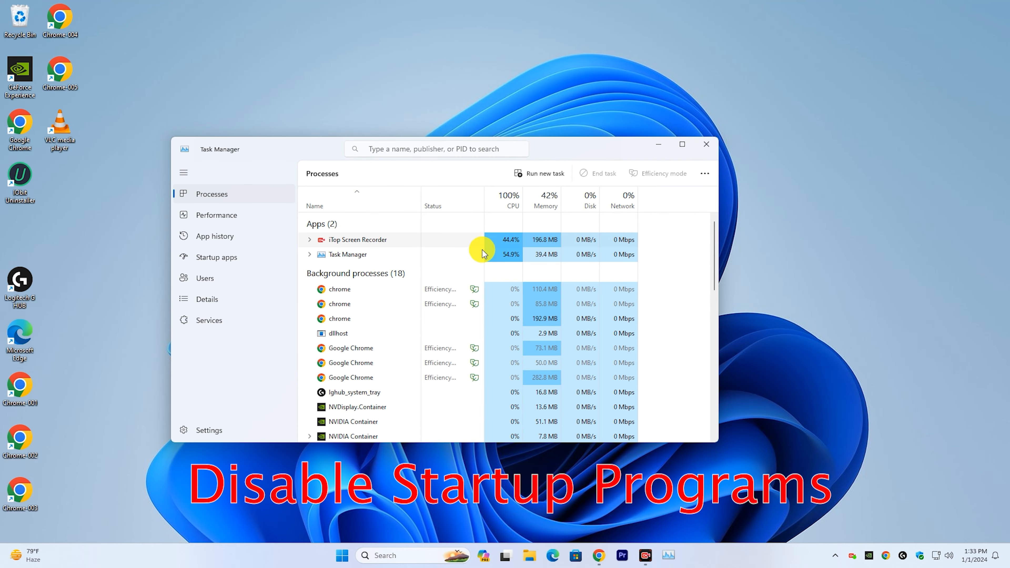
left_click(682, 144)
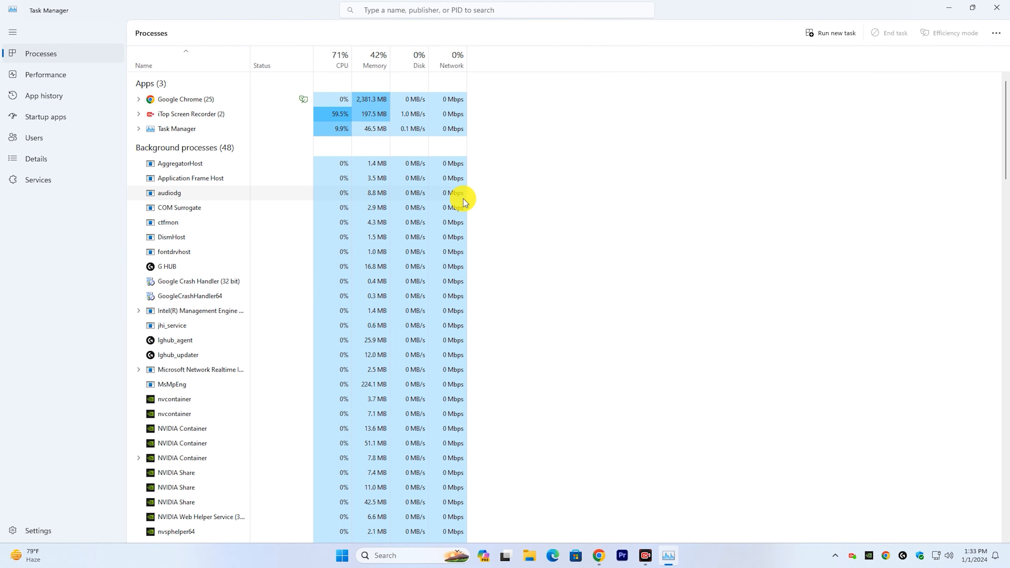
Step: Disable Terminal among the startup apps and close Task Manager
left_click(60, 117)
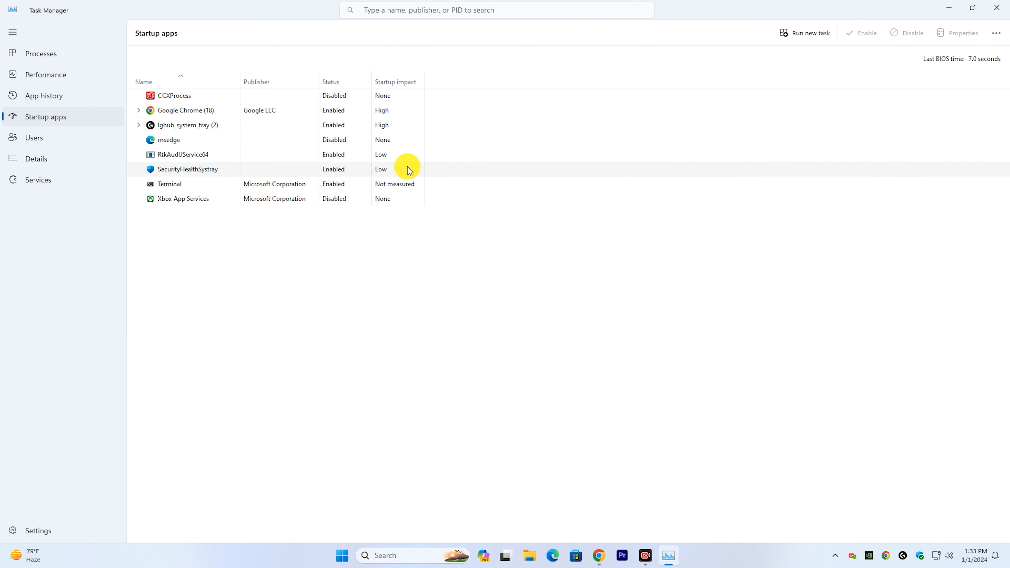
right_click(339, 186)
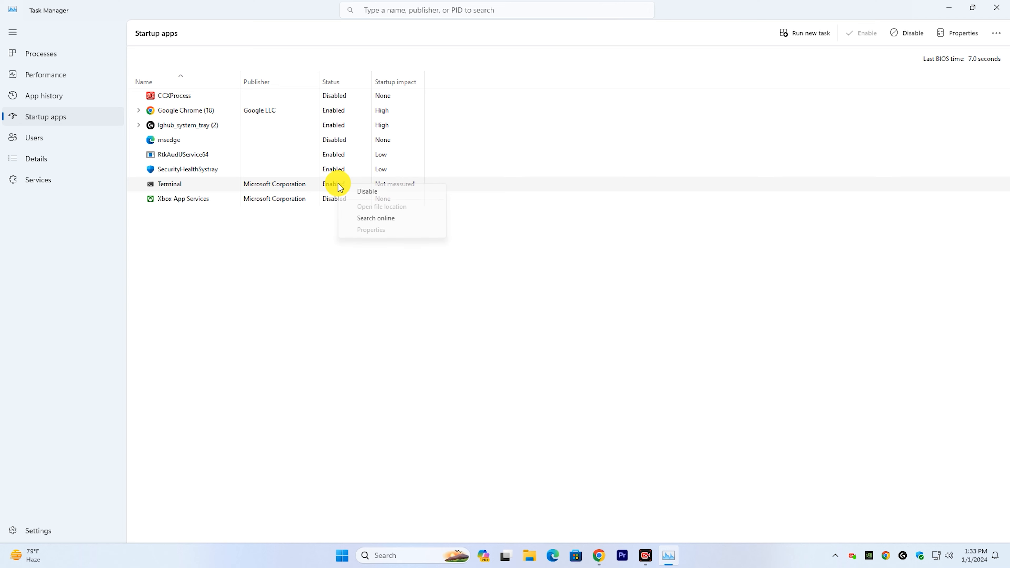
left_click(384, 192)
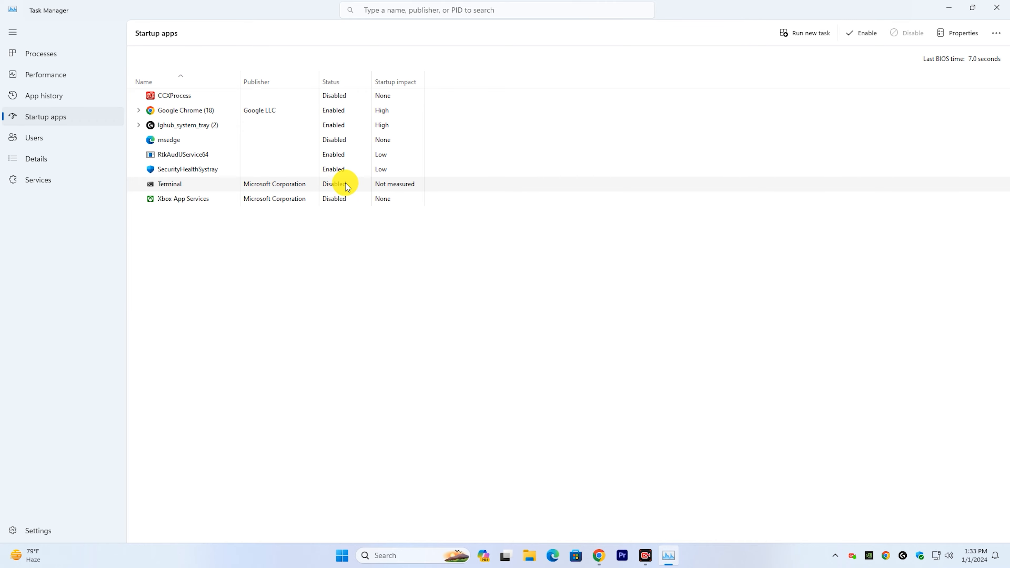
left_click(997, 7)
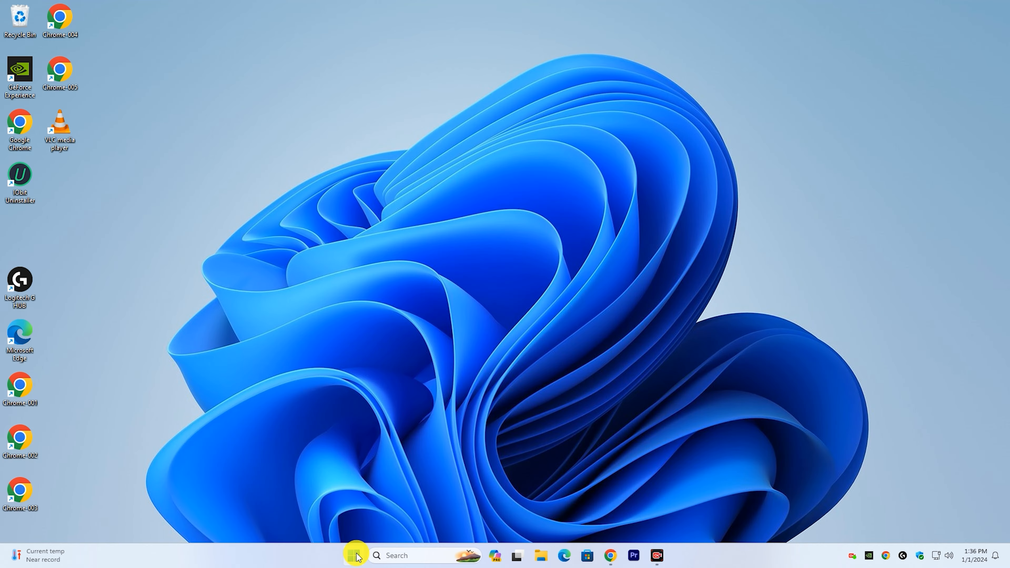
Step: Open Windows Settings and go to the system's About page
left_click(354, 555)
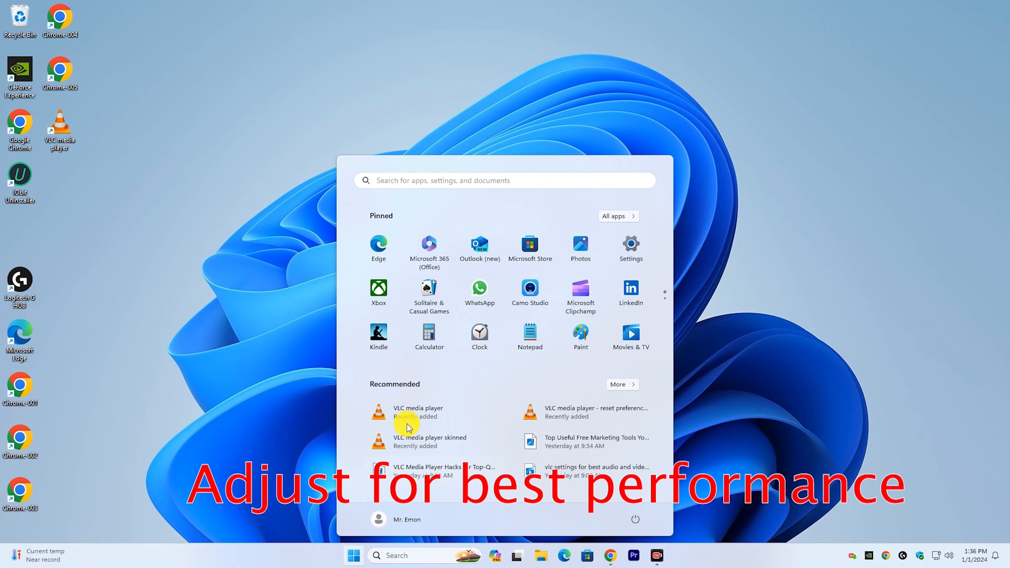
left_click(627, 246)
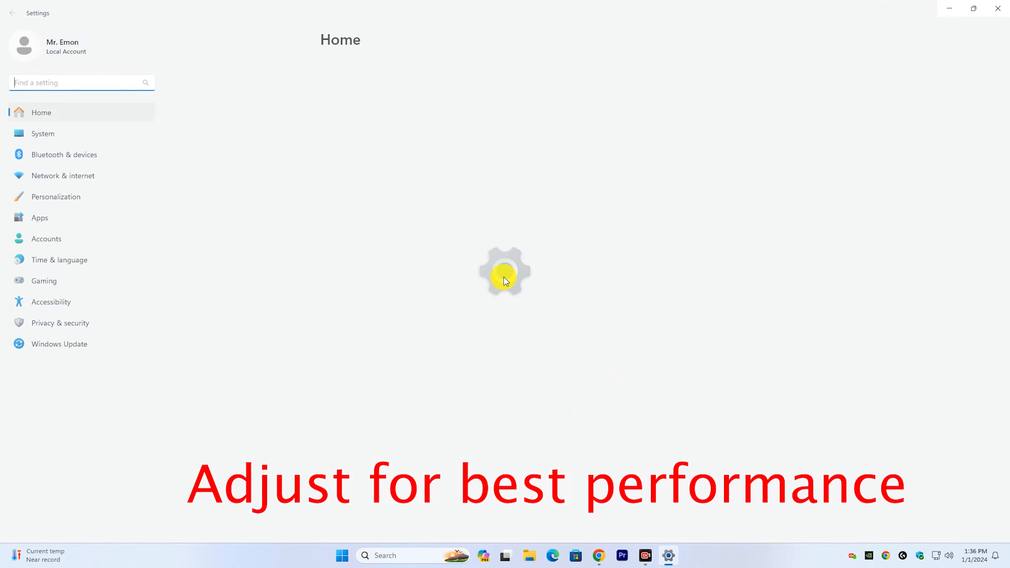
left_click(61, 138)
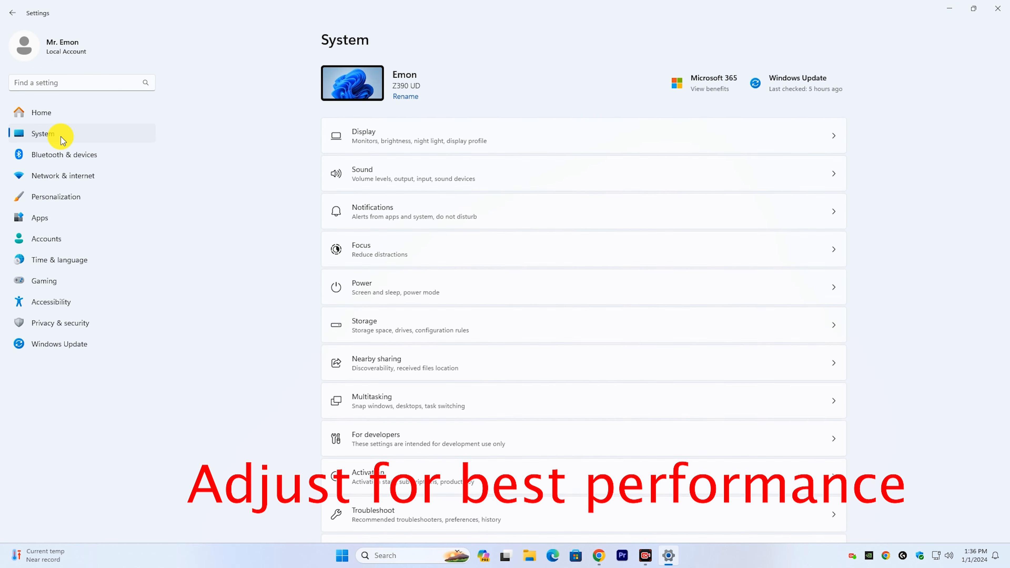
scroll(582, 321, "down", 5)
scroll(583, 323, "down", 2)
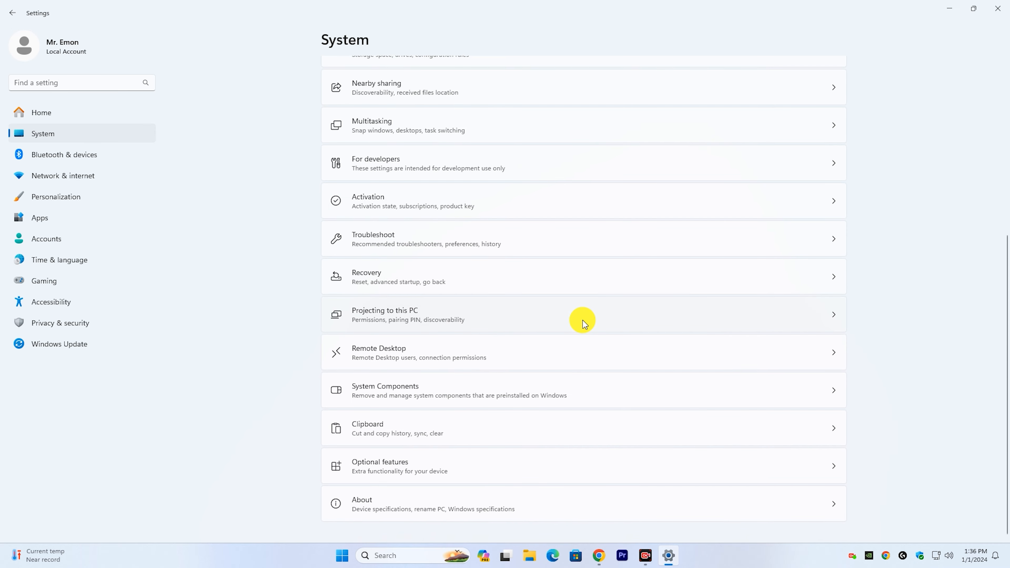
left_click(413, 509)
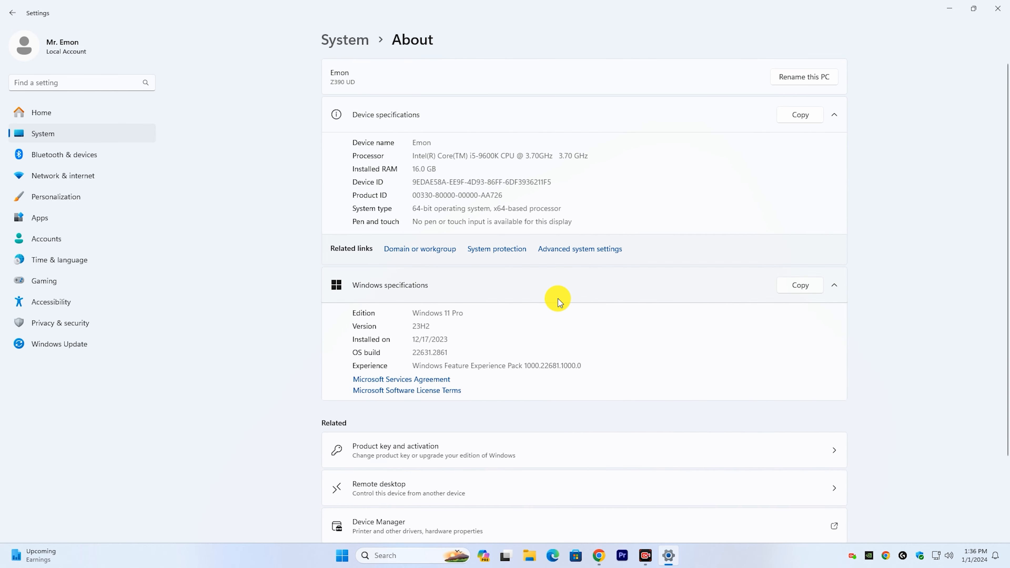
Step: Open the advanced system settings and bring up the Performance options
scroll(560, 302, "down", 2)
scroll(563, 270, "up", 2)
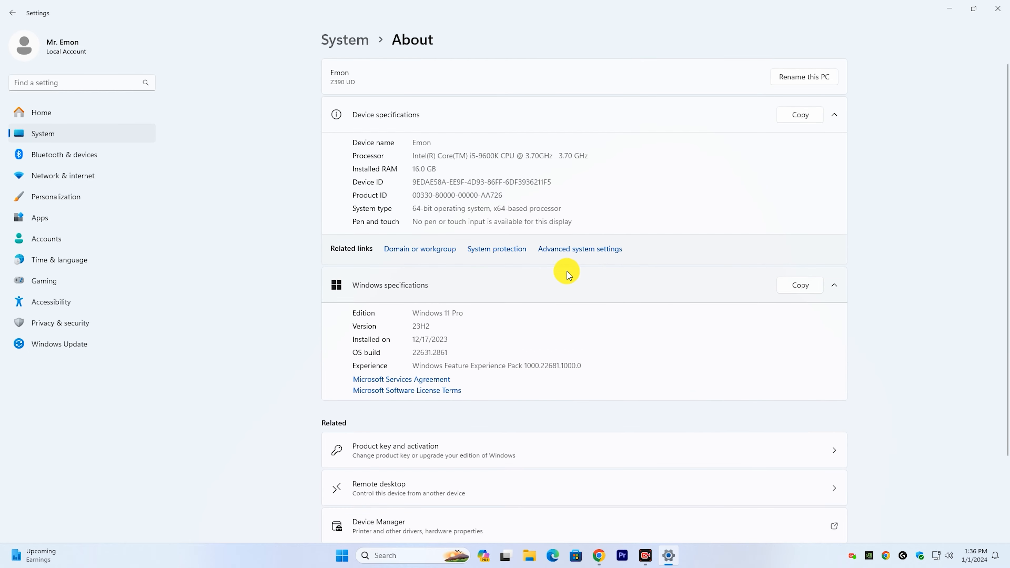
left_click(578, 250)
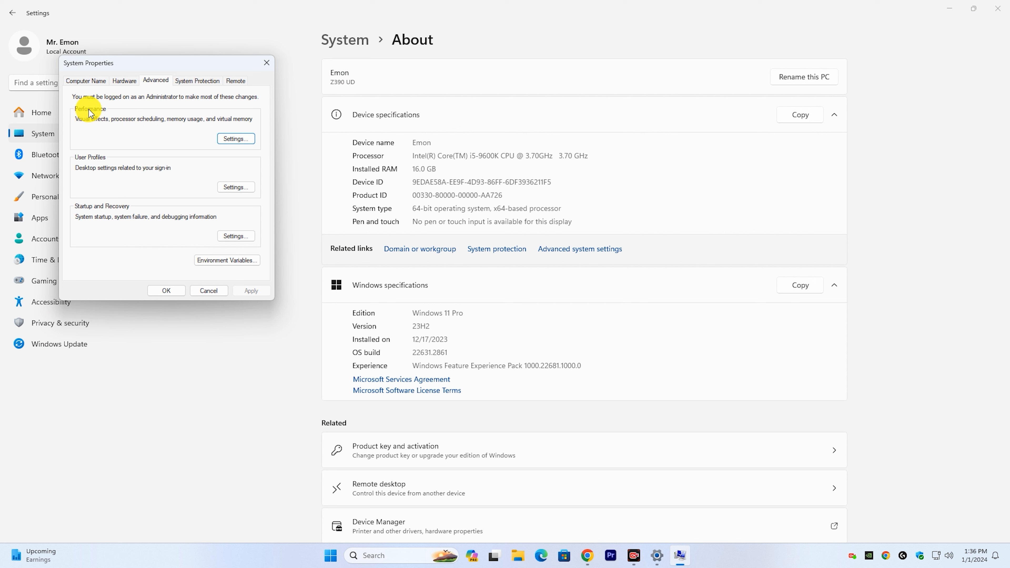
left_click(236, 138)
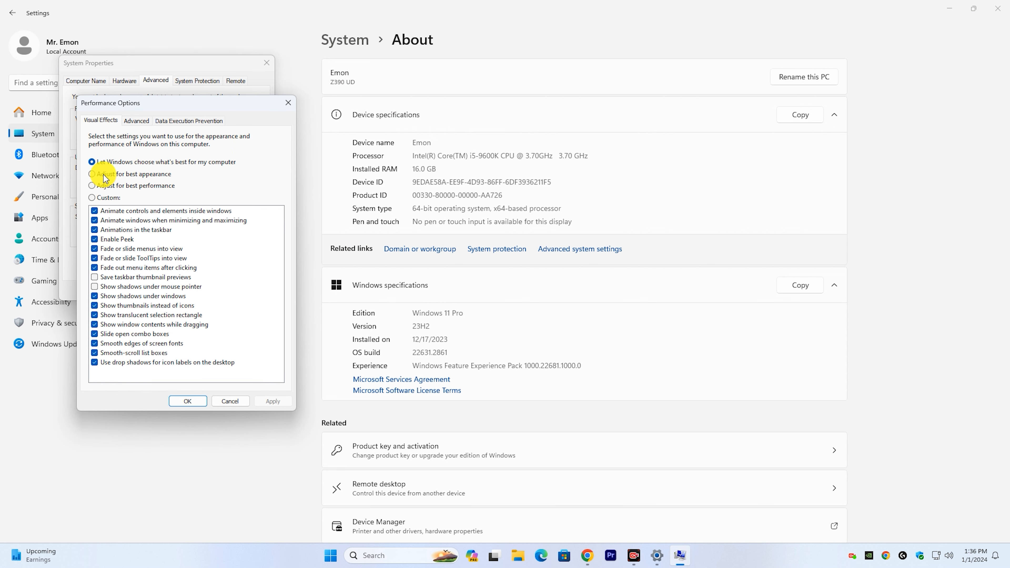
Step: Set the visual effects to "Adjust for best performance", apply the change and close System Properties and Settings
left_click(114, 184)
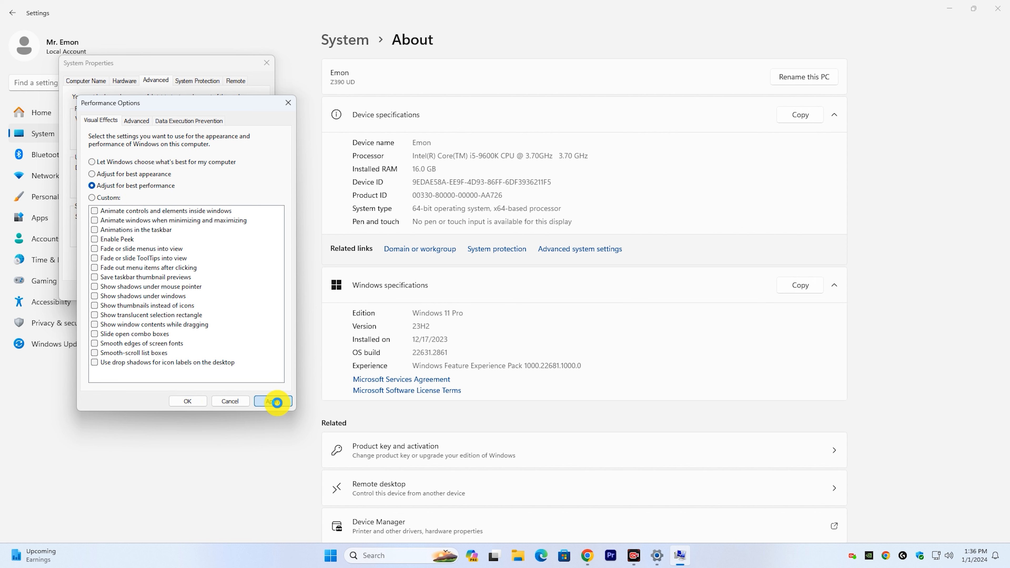
left_click(277, 402)
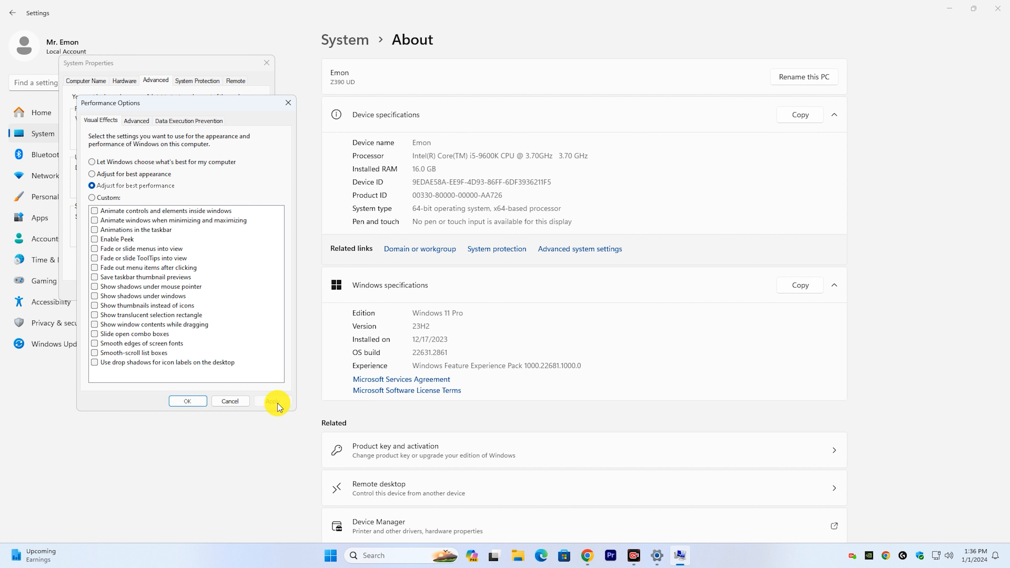
left_click(195, 402)
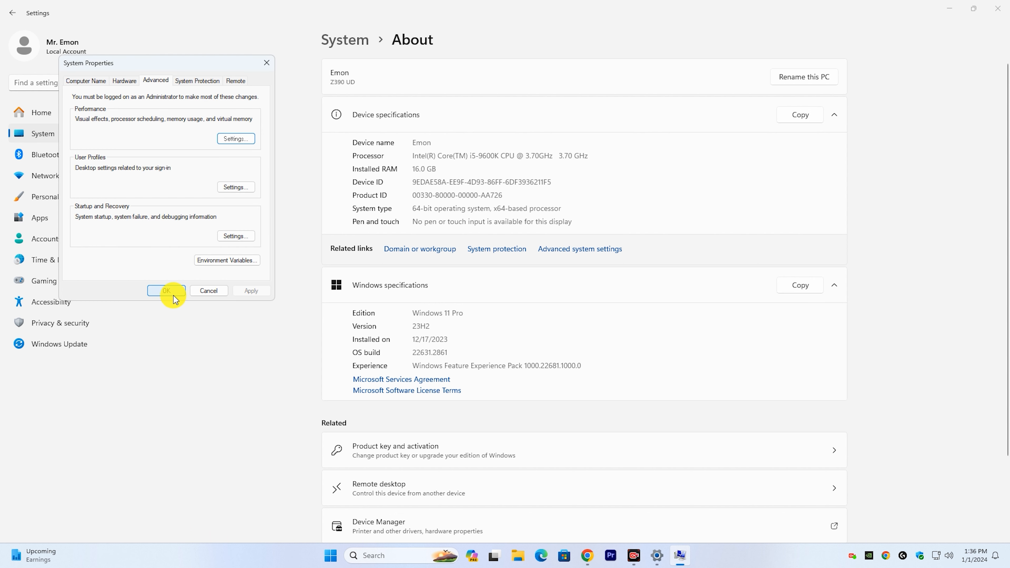
left_click(174, 299)
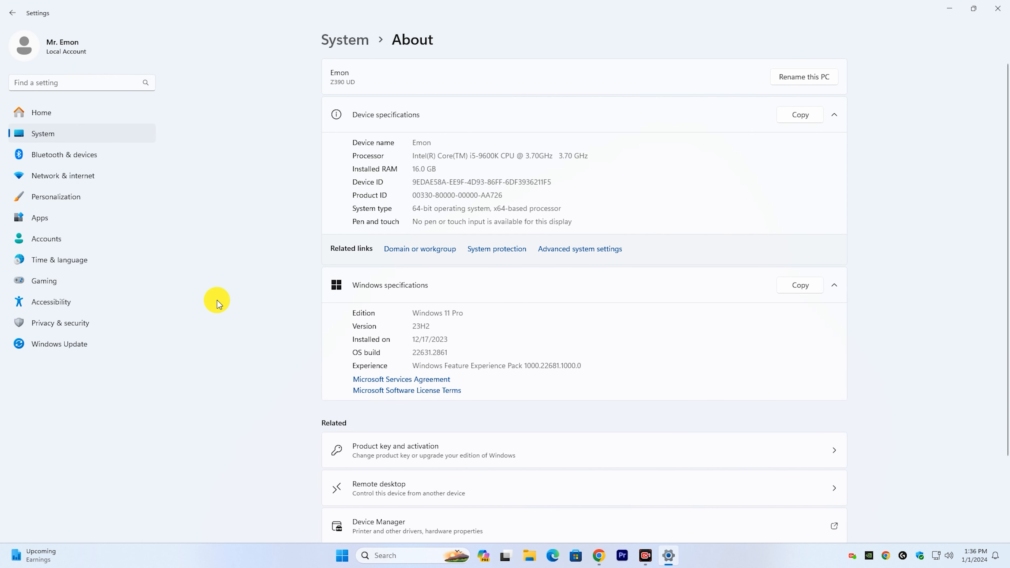
left_click(998, 8)
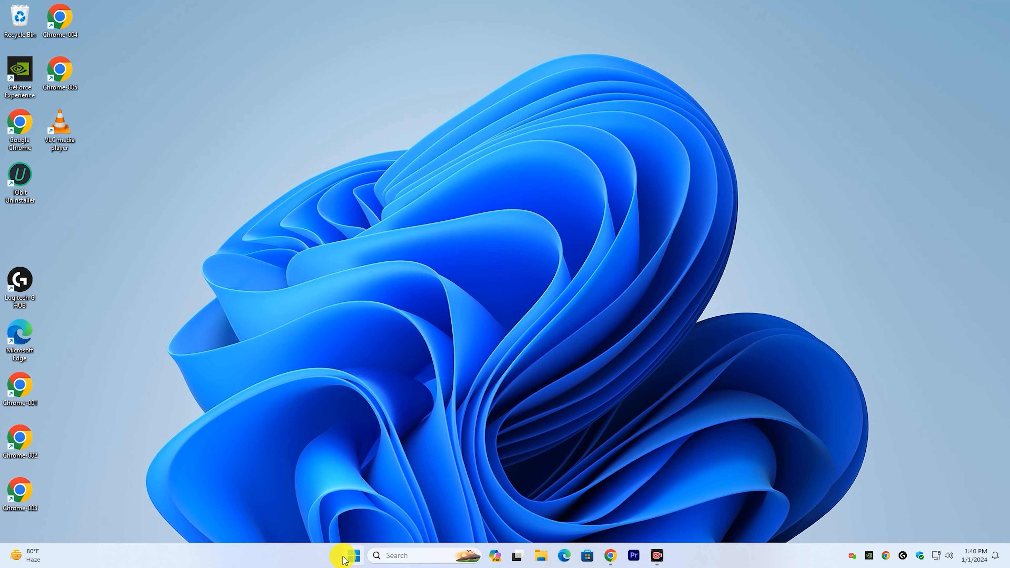
Step: Open Windows Update in Settings, check for updates and close Settings once the check has finished
left_click(353, 556)
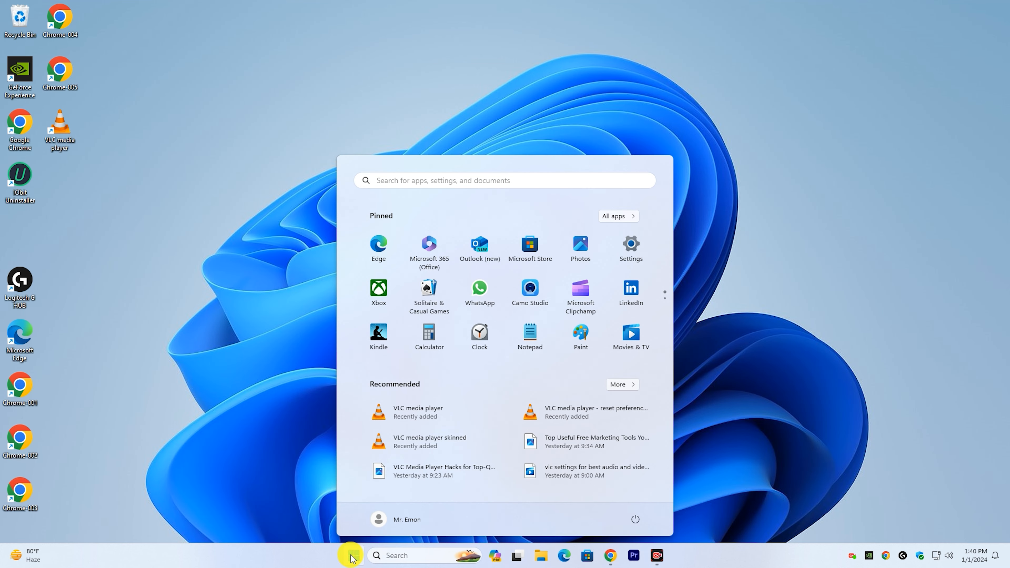
left_click(642, 246)
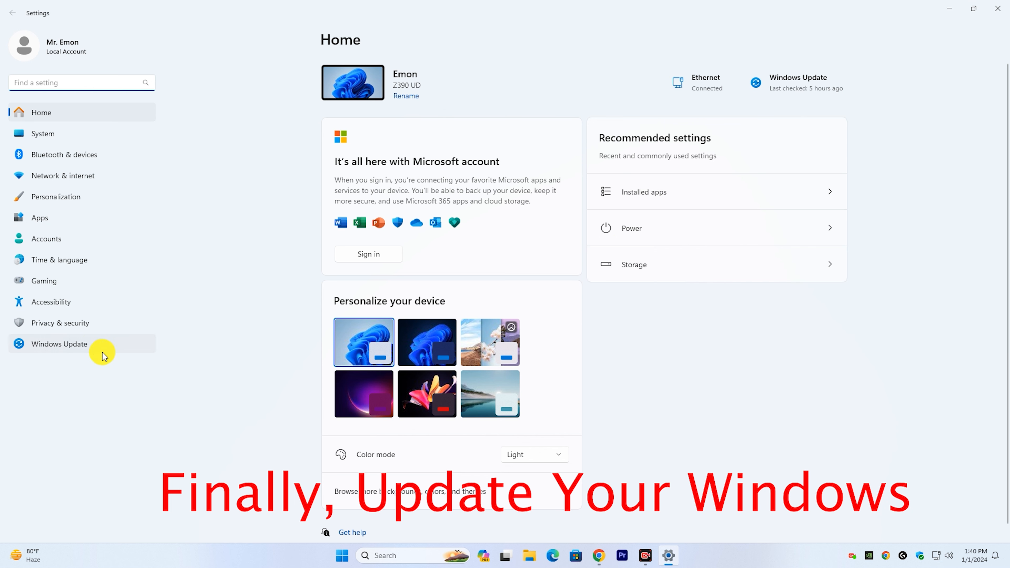
left_click(96, 346)
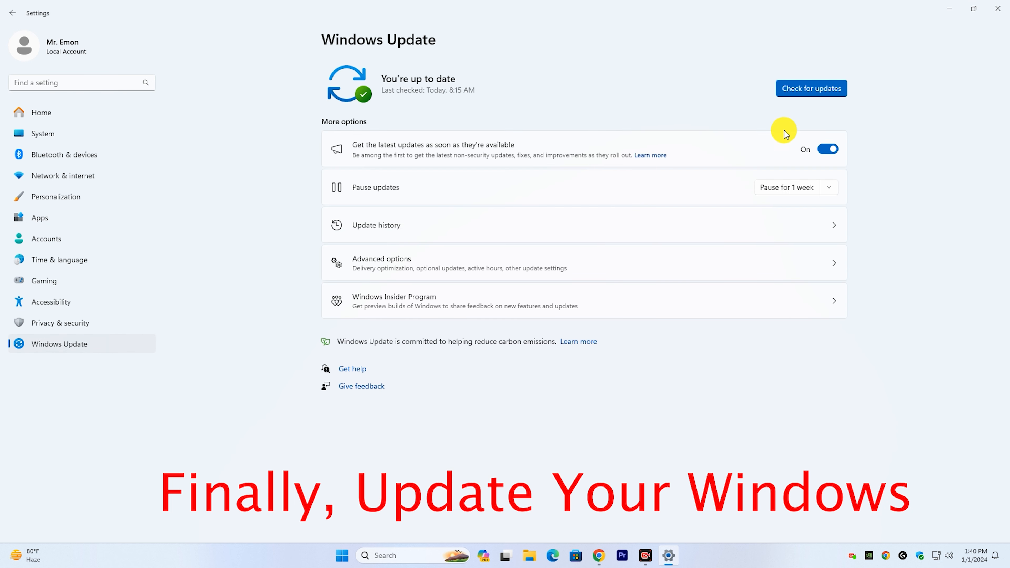
left_click(821, 93)
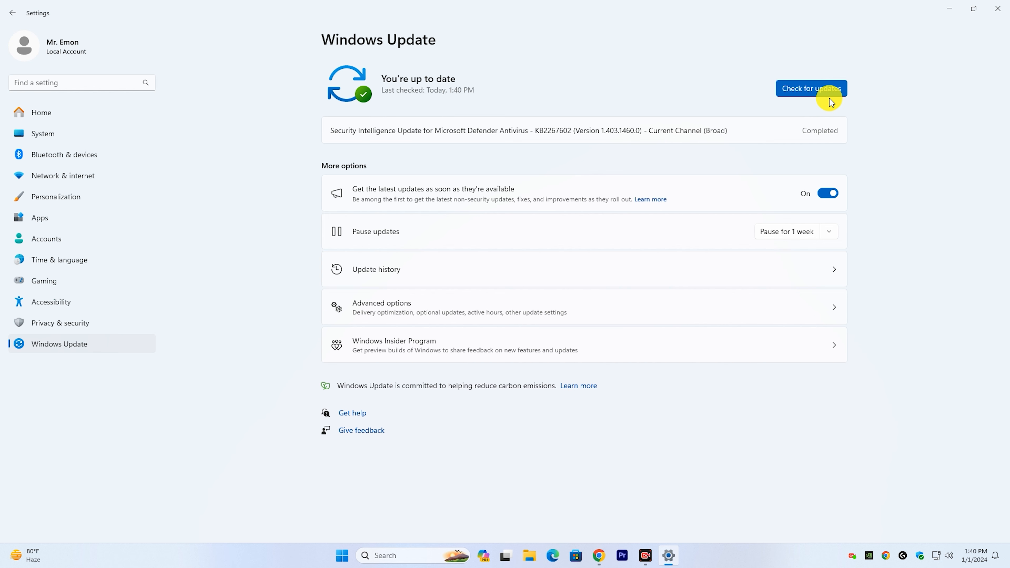
left_click(998, 8)
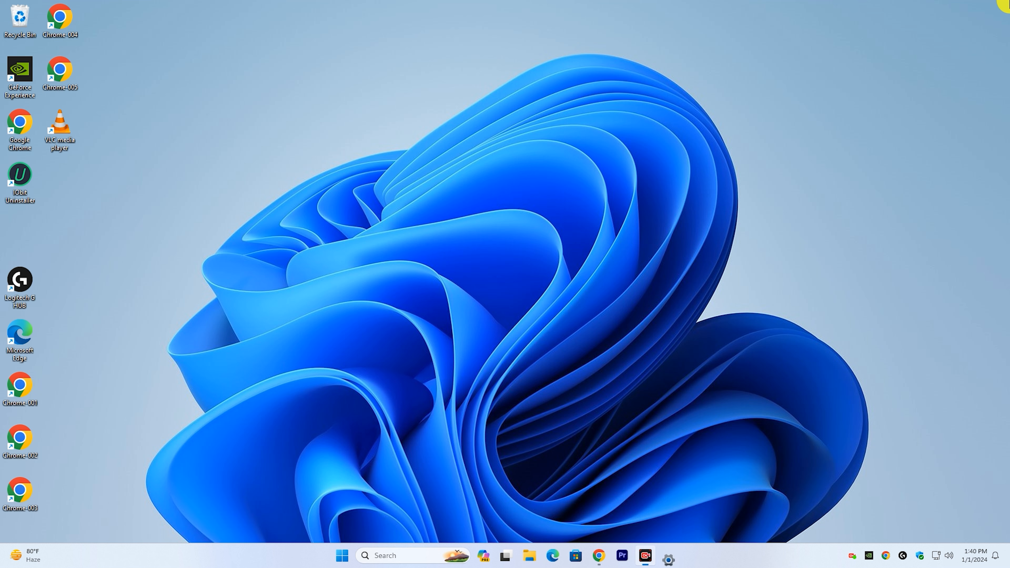